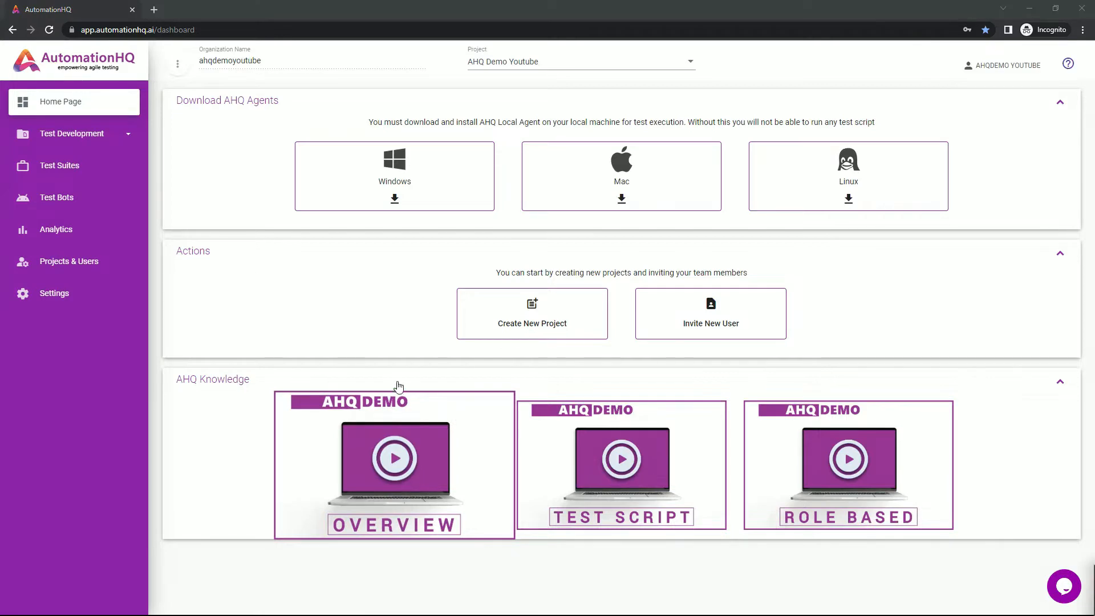
# In the Elements Library, add an application named AHQ Demo Site with URL automationhq.ai/demo_site1
pyautogui.click(97, 142)
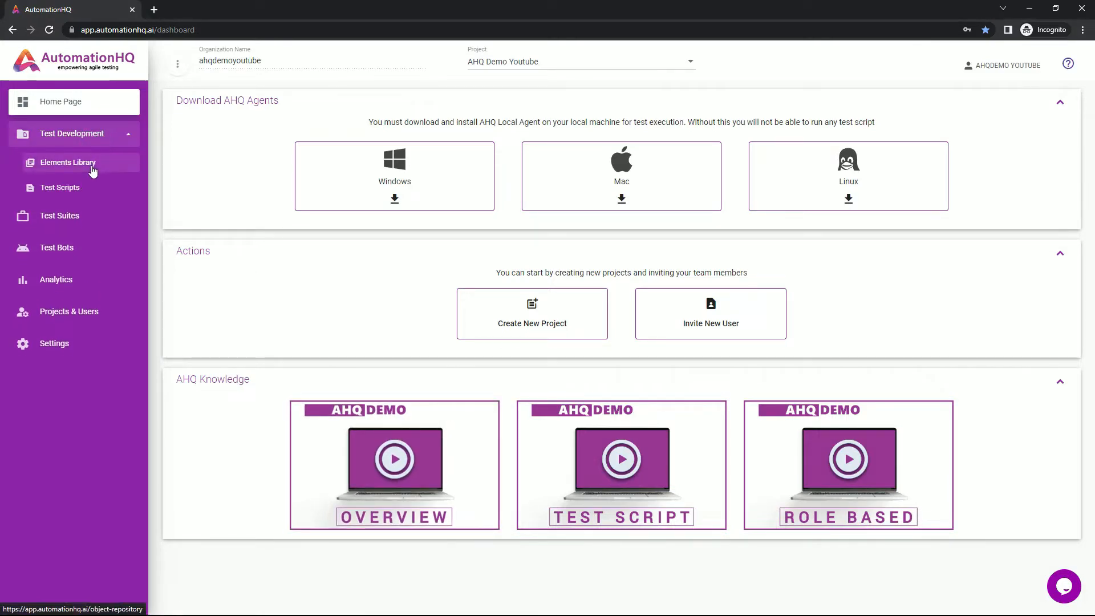
pyautogui.click(92, 166)
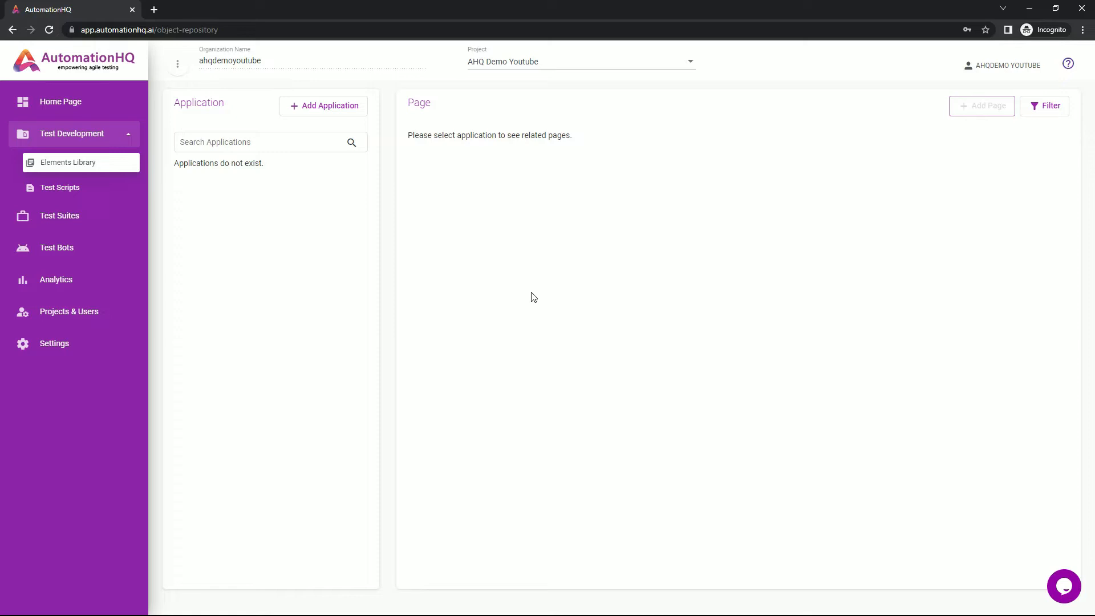
pyautogui.click(295, 105)
pyautogui.click(226, 141)
pyautogui.write('AHQ Demo Site')
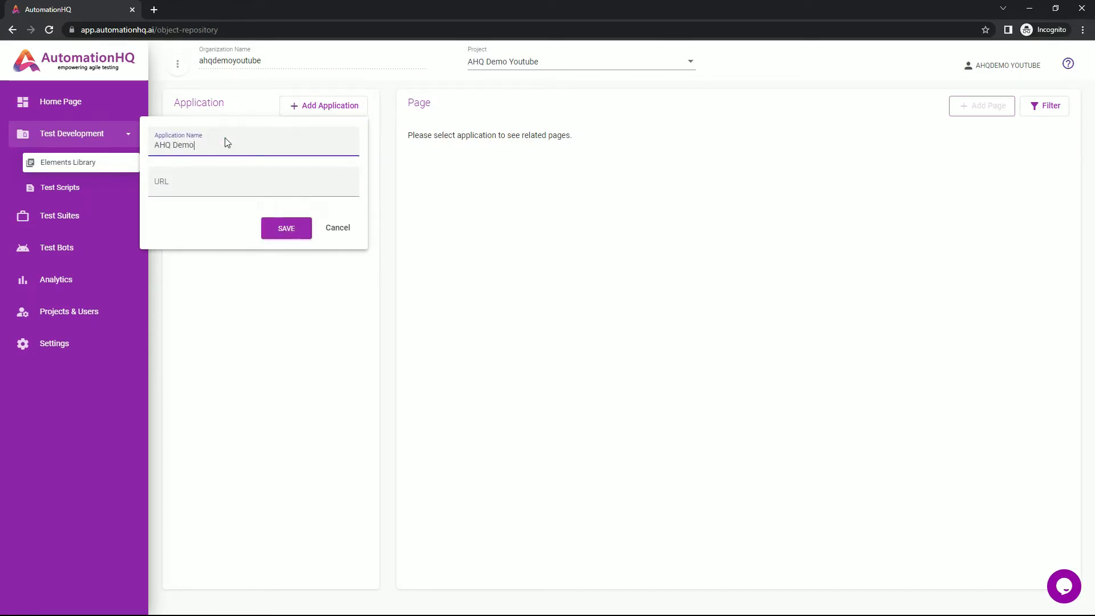
pyautogui.click(221, 181)
pyautogui.write('automationhq.ai/')
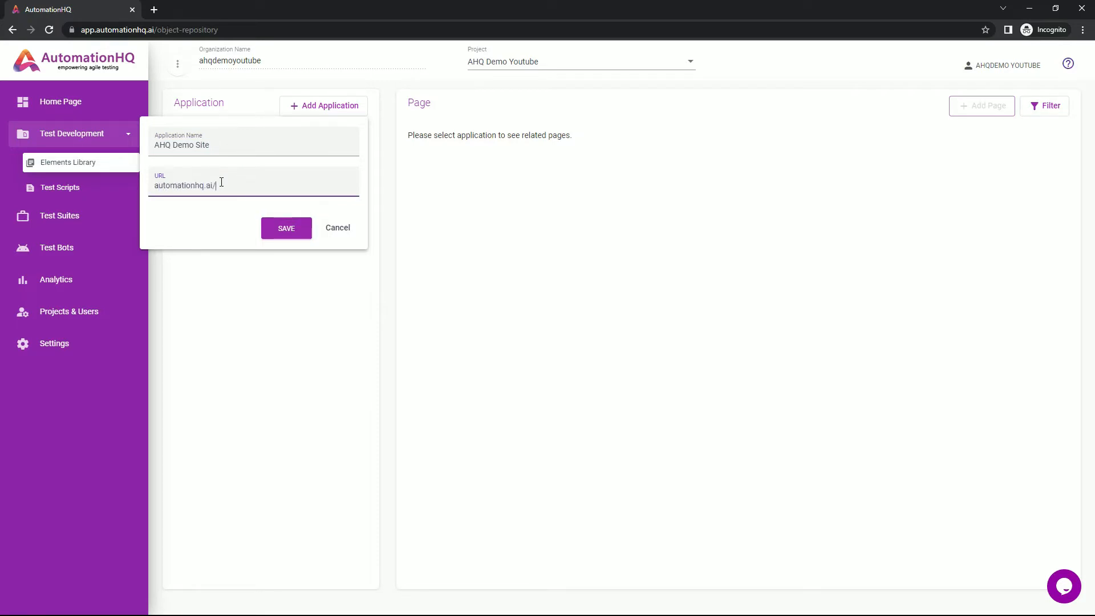
pyautogui.write('demo_site1')
pyautogui.click(280, 229)
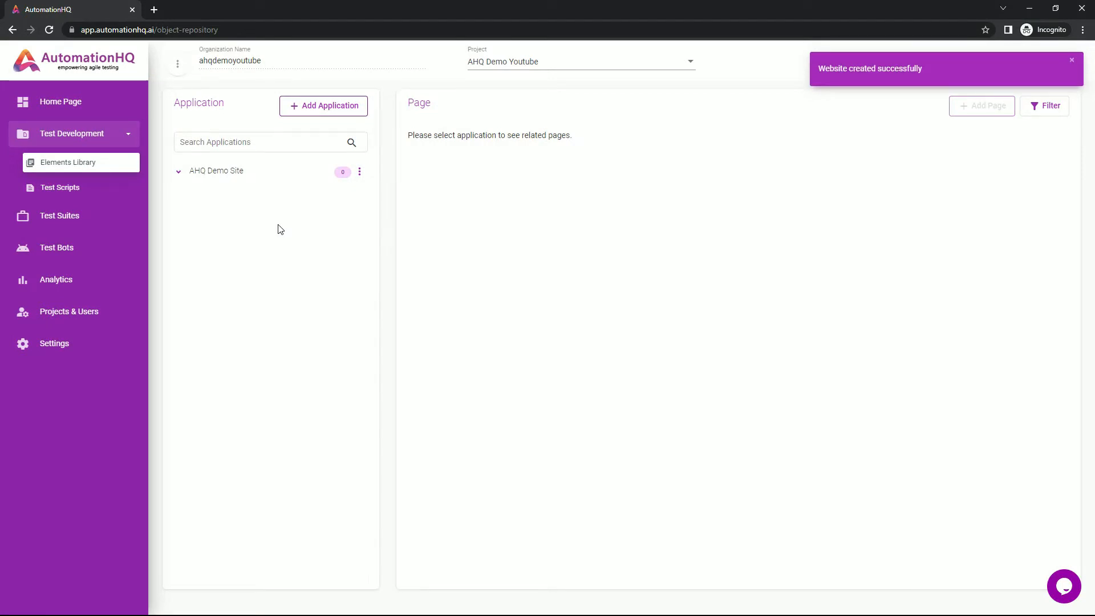
# Add a page to AHQ Demo Site named Home Page with description AHQ Demo Site Home Page
pyautogui.click(233, 176)
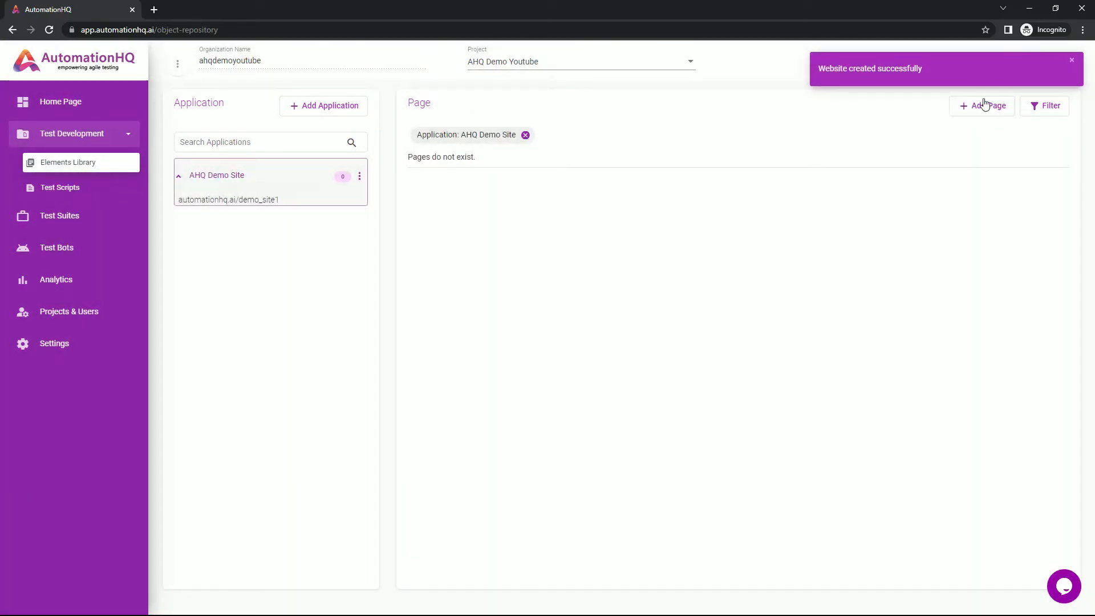
pyautogui.click(976, 106)
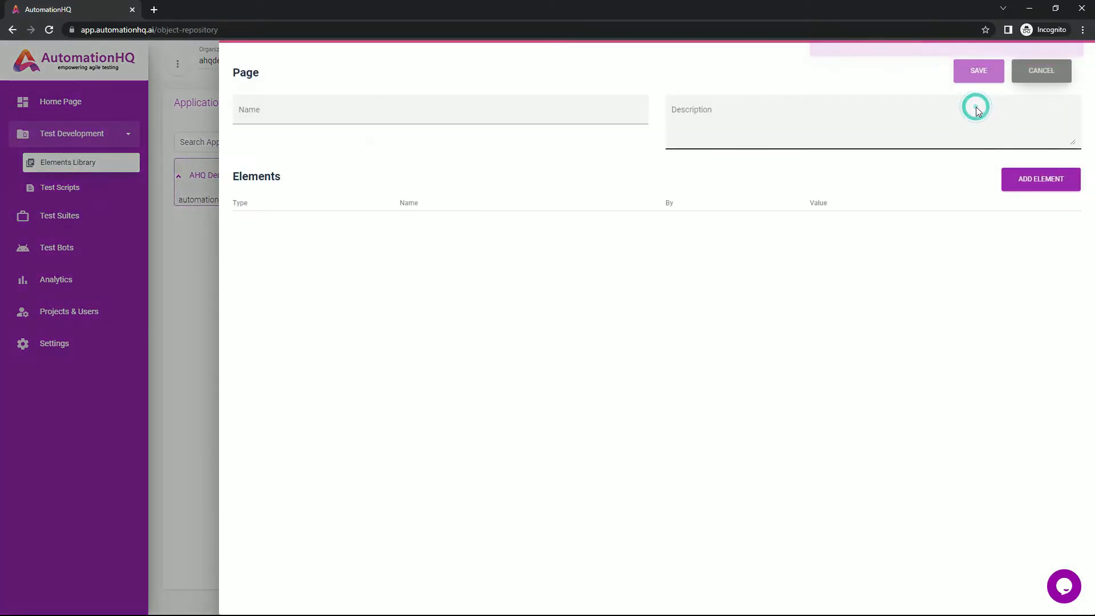
pyautogui.click(601, 110)
pyautogui.write('Home Page')
pyautogui.press('Tab')
pyautogui.write('Ahq')
pyautogui.press('BackSpace')
pyautogui.press('BackSpace')
pyautogui.write('HQ Demo ')
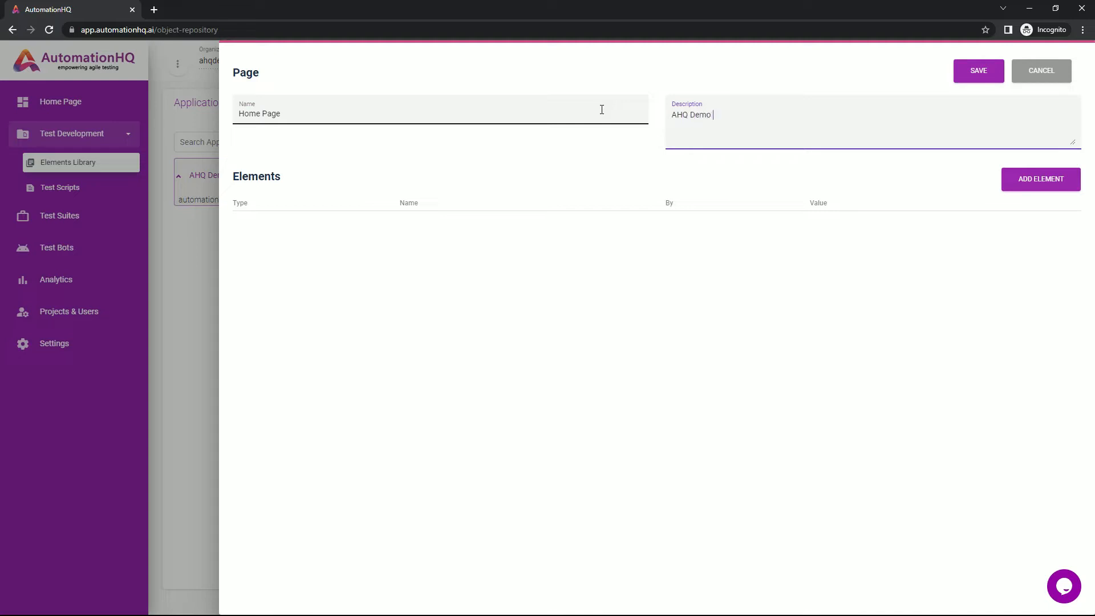
pyautogui.write('Site Home Page')
# Add a new element row to the page and name it Dashboard Link
pyautogui.click(1055, 181)
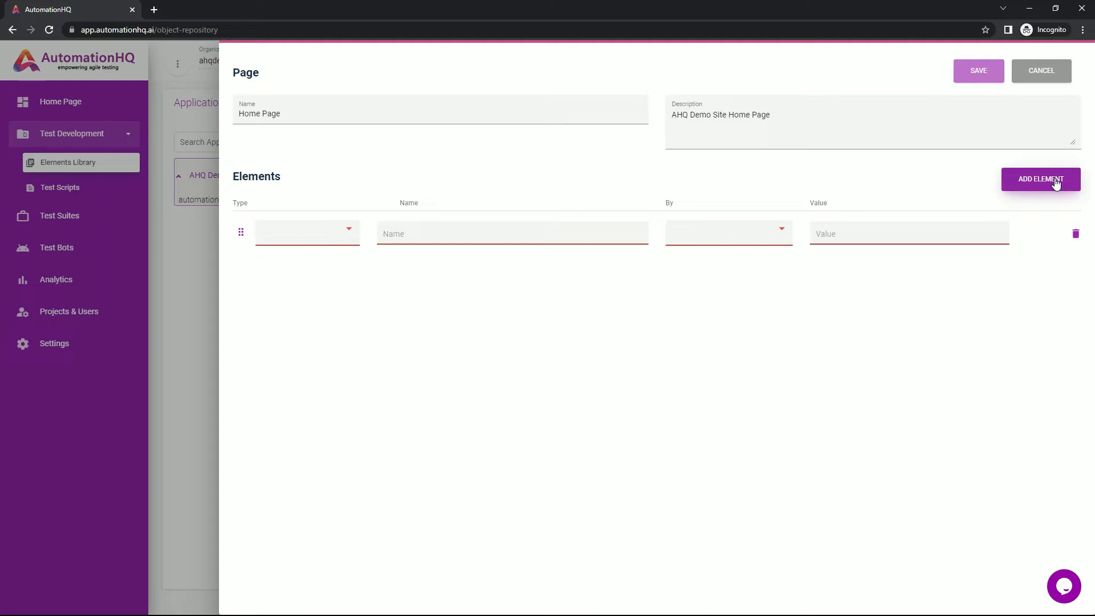
pyautogui.click(328, 233)
pyautogui.click(423, 257)
pyautogui.click(704, 237)
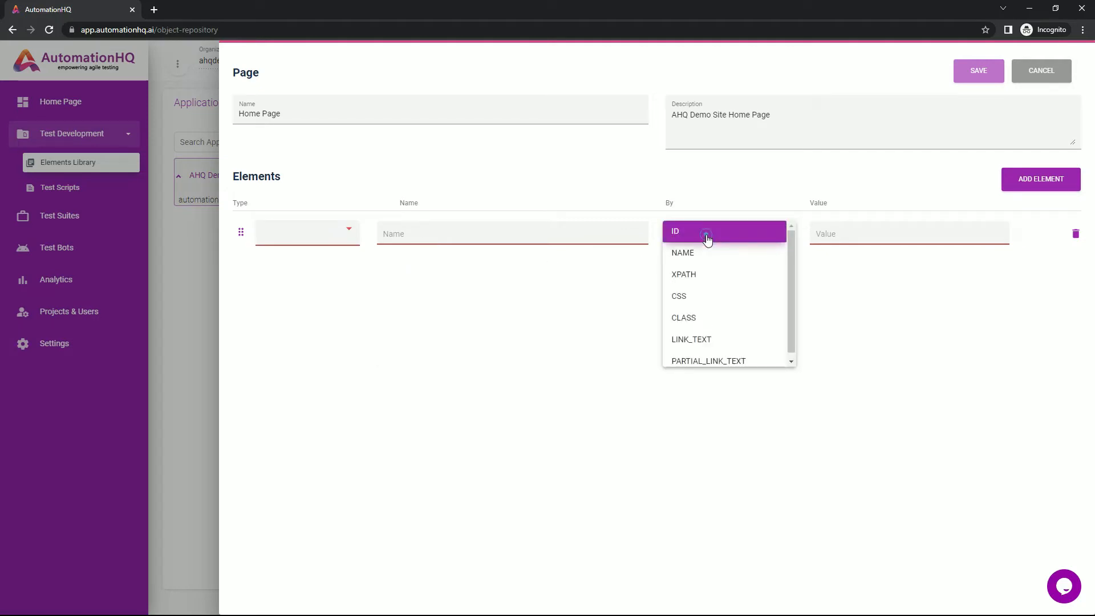
pyautogui.click(844, 262)
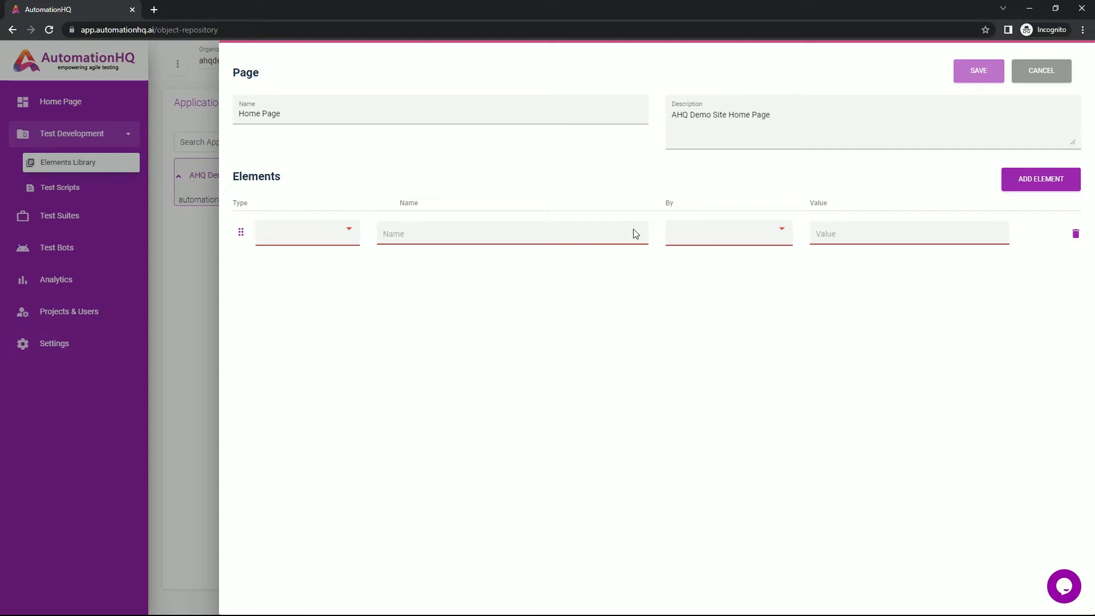
pyautogui.write('Dashboard Link')
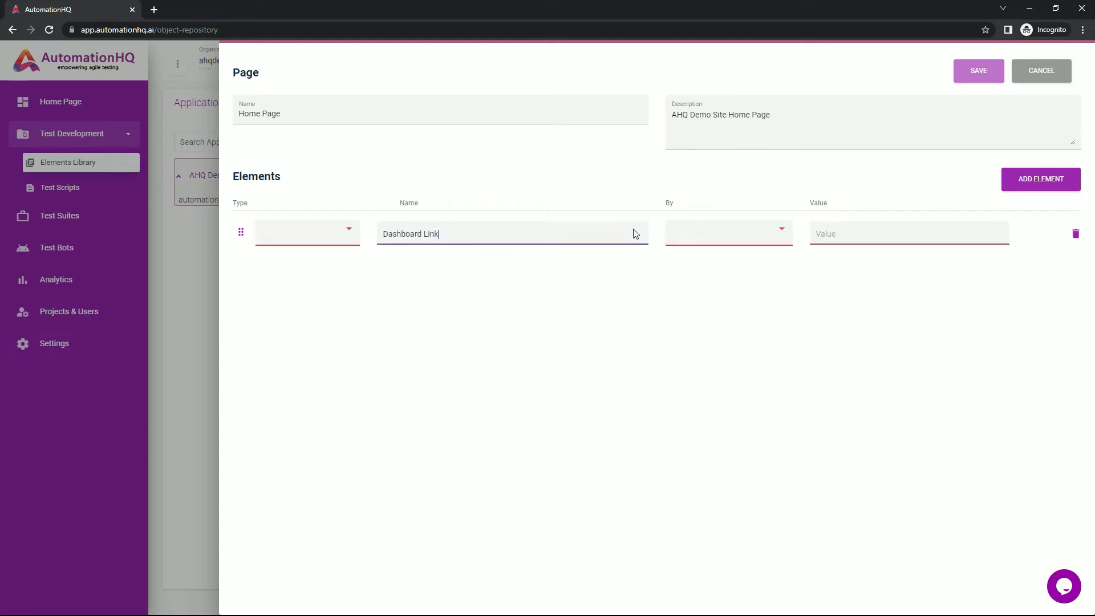
# Open a new browser tab and go to automationhq.ai/demo_site1
pyautogui.click(156, 11)
pyautogui.write('automation')
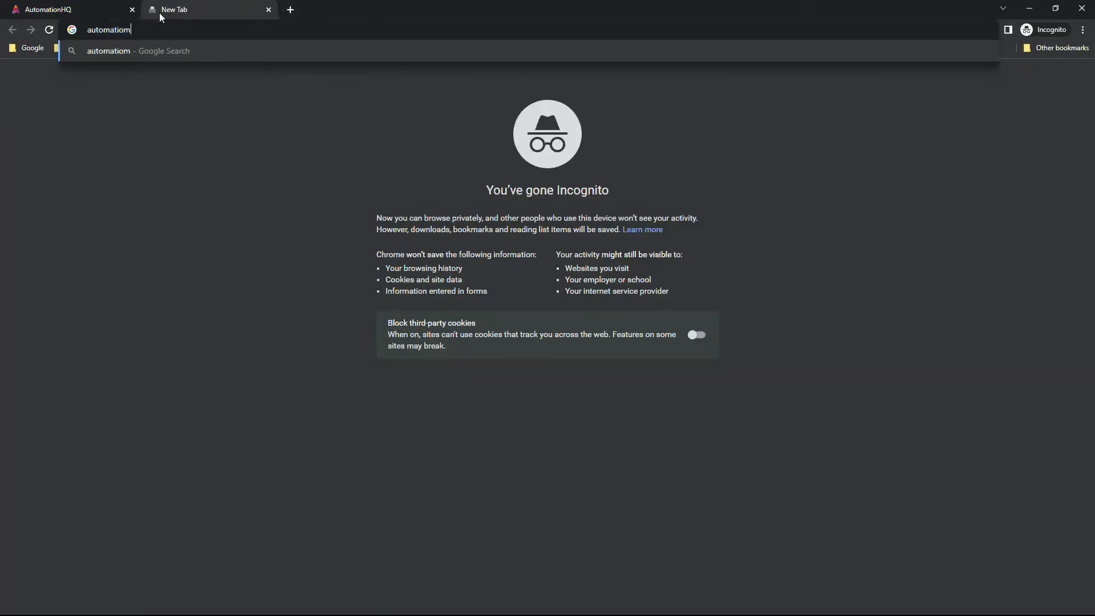
pyautogui.write('hq.ai')
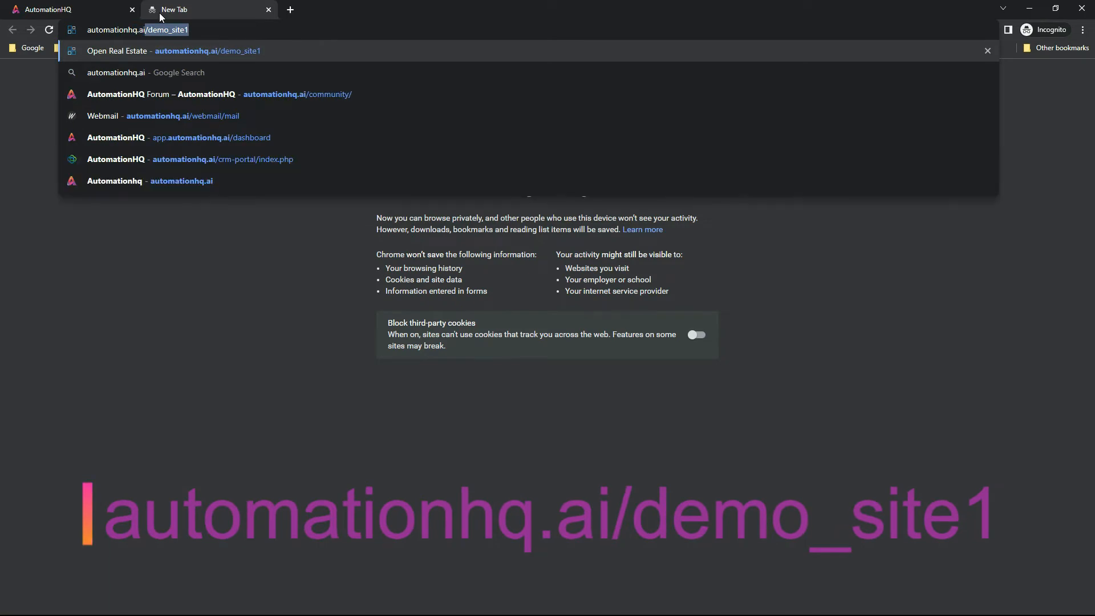
pyautogui.write('/demo_sit')
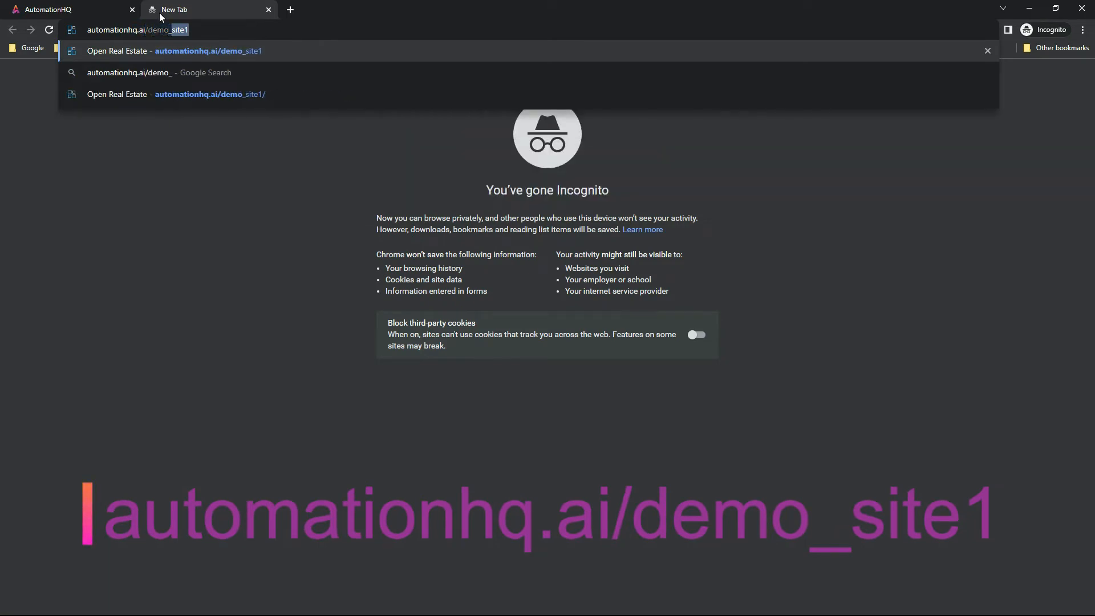
pyautogui.write('e1')
pyautogui.press('Return')
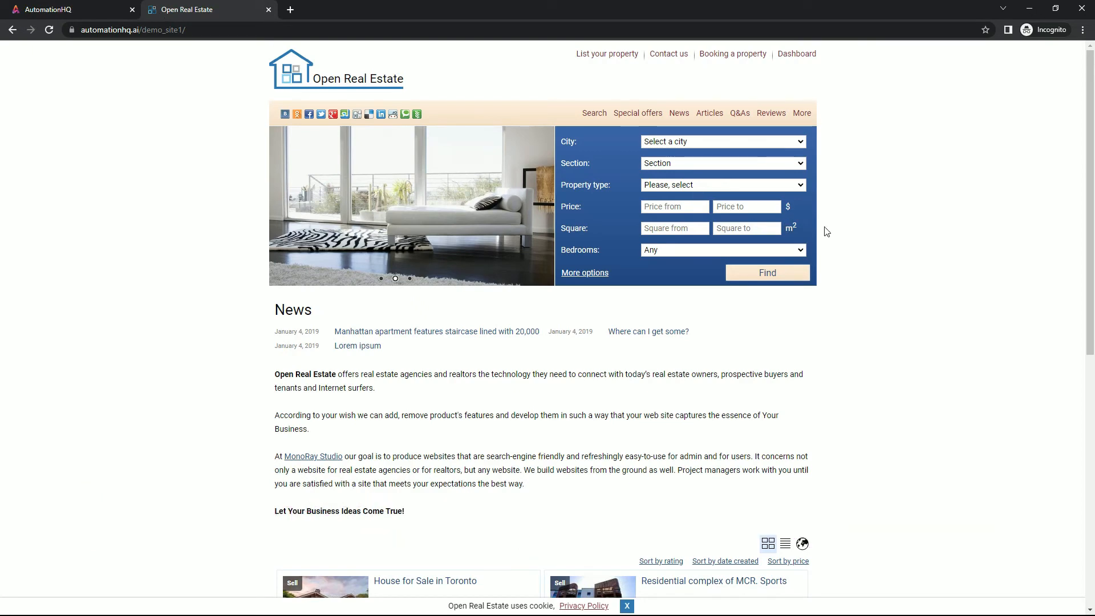
# Open the developer tools, inspect the site's Dashboard link, and copy its XPath
pyautogui.press('F12')
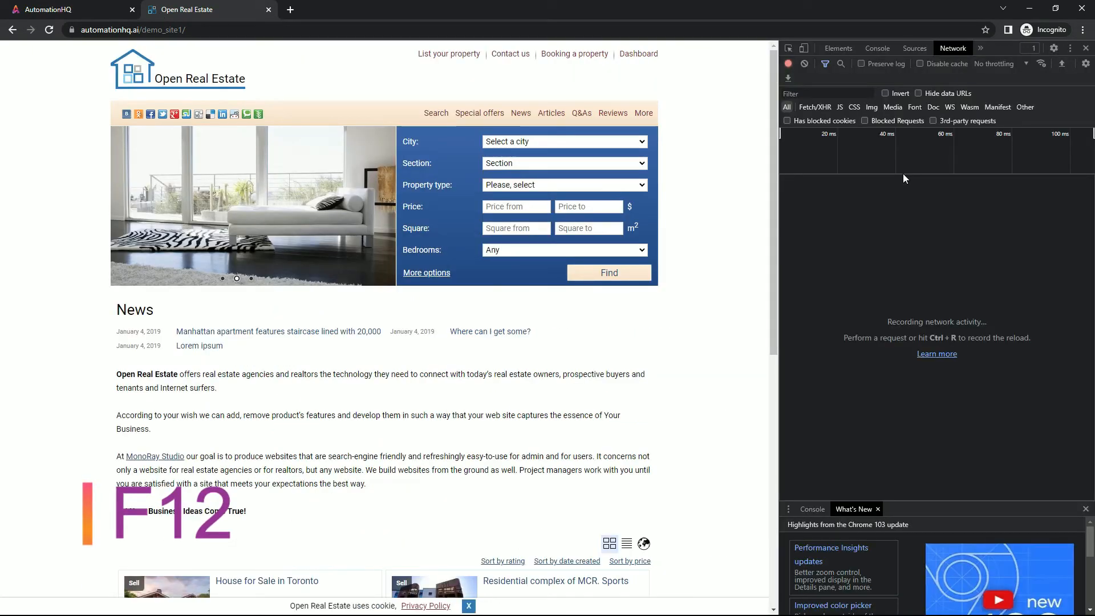
pyautogui.click(838, 49)
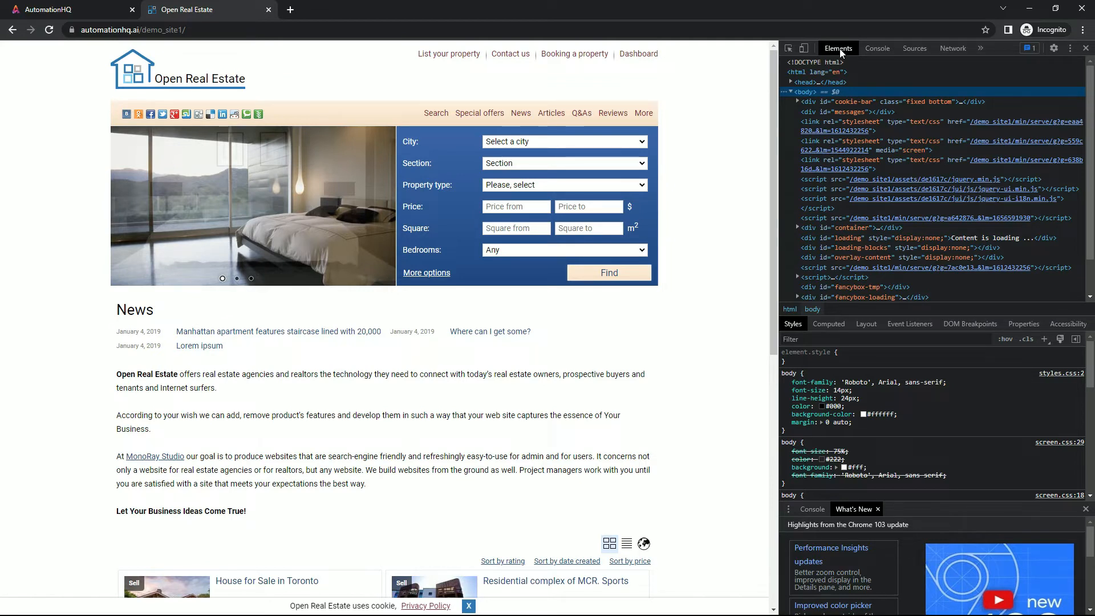
pyautogui.moveTo(646, 55)
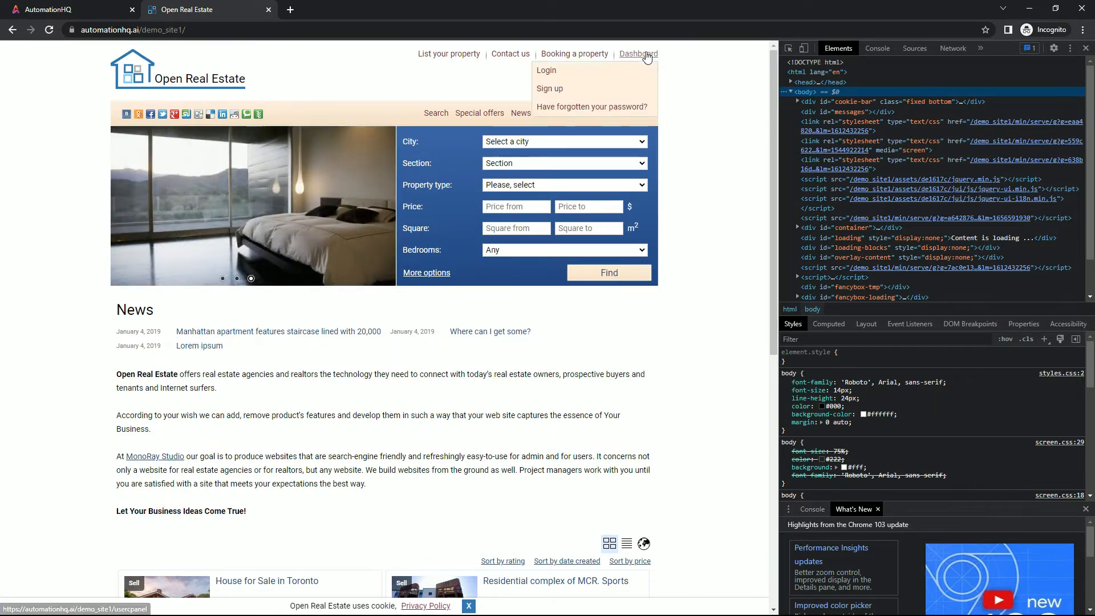
pyautogui.rightClick(647, 55)
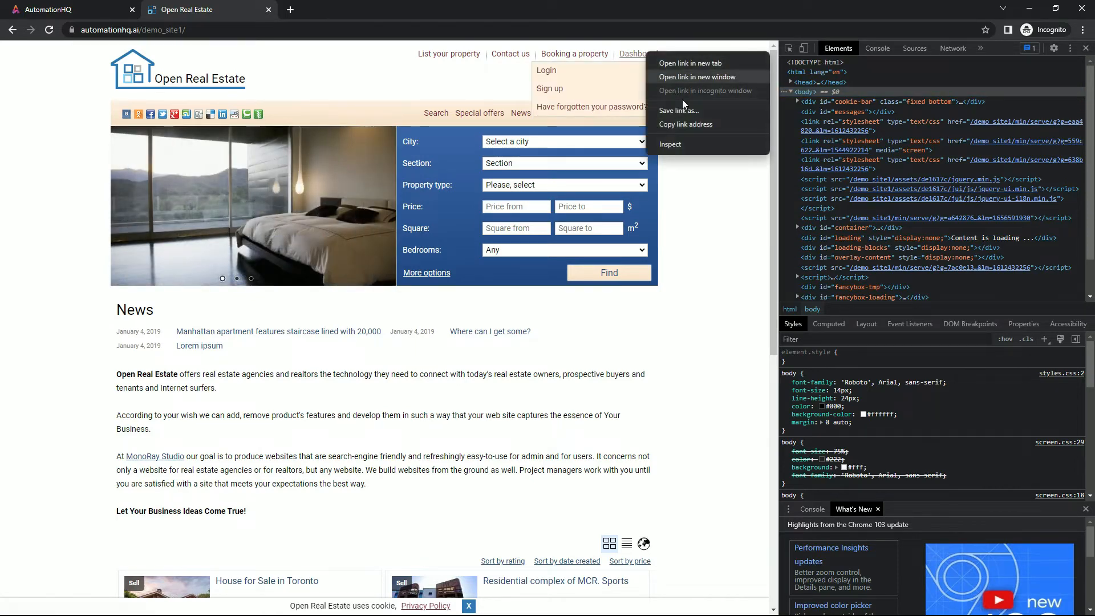
pyautogui.click(680, 144)
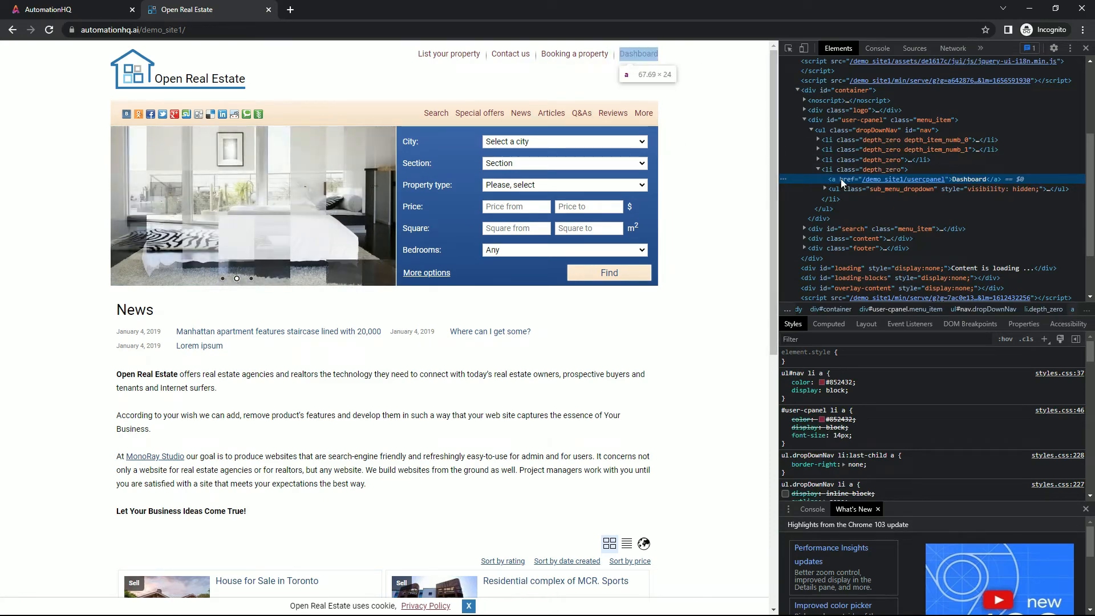
pyautogui.rightClick(840, 179)
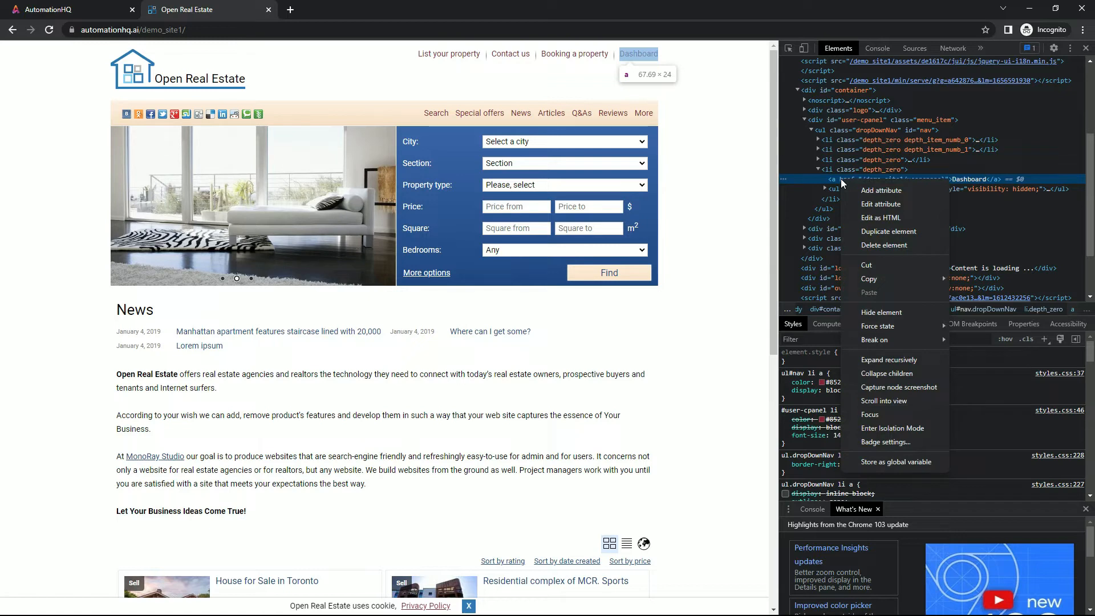
pyautogui.moveTo(883, 279)
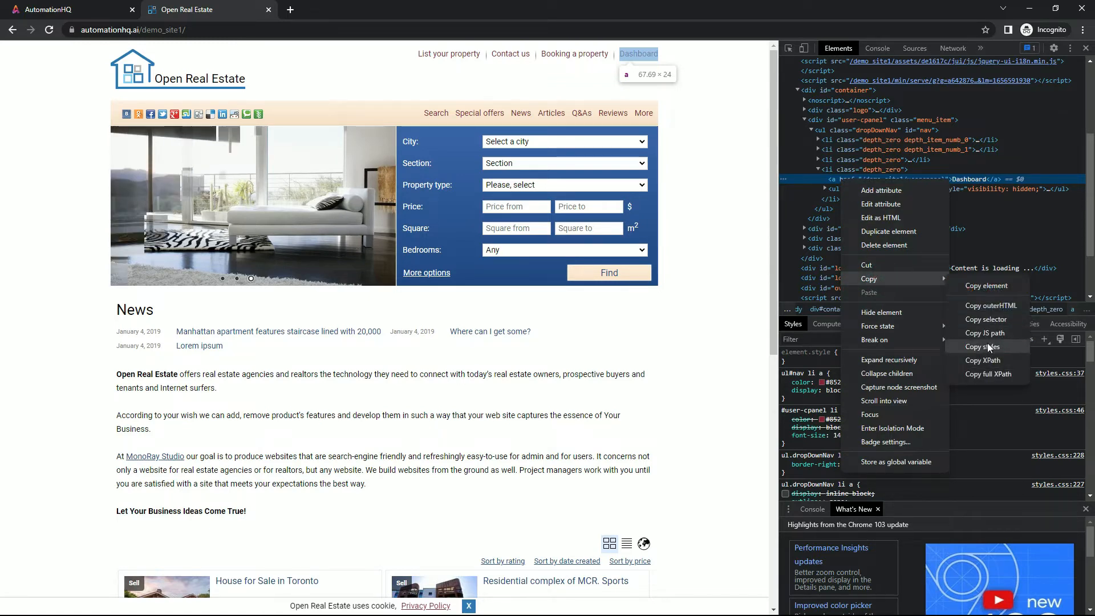
pyautogui.click(990, 361)
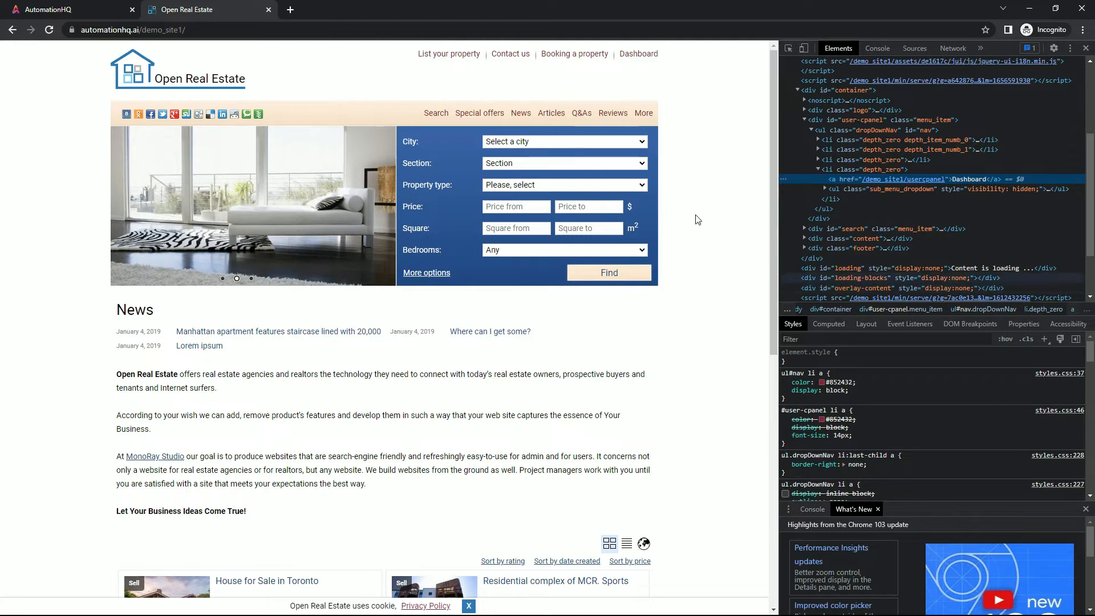
# Paste the copied XPath as the Dashboard Link value, set its locator to XPATH and its type to Hyperlink
pyautogui.click(48, 9)
pyautogui.click(861, 234)
pyautogui.hotkey('ctrl', 'v')
pyautogui.click(722, 239)
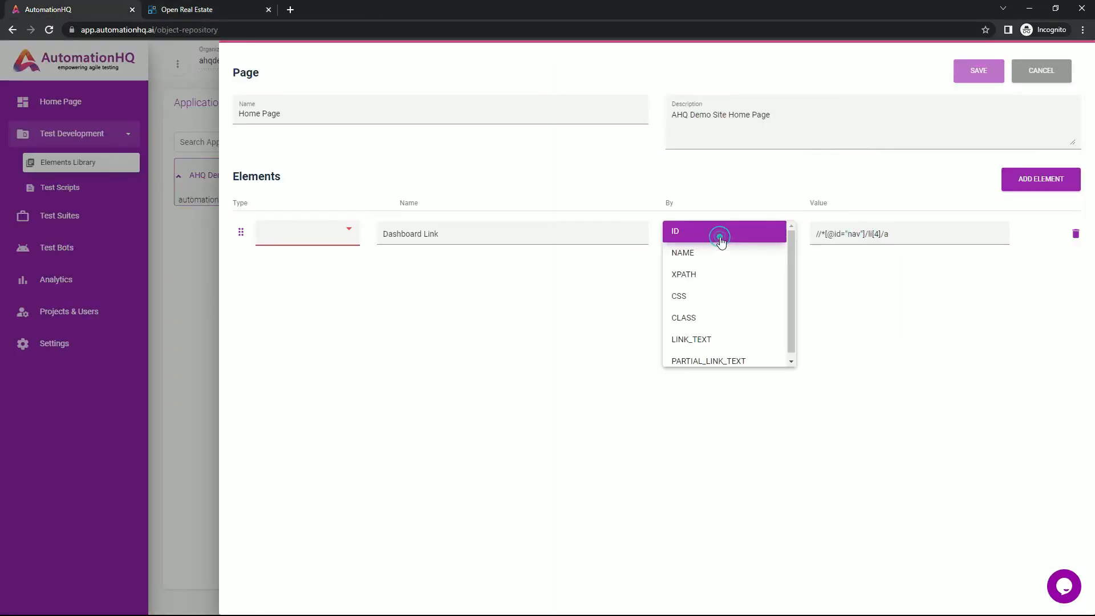
pyautogui.click(707, 274)
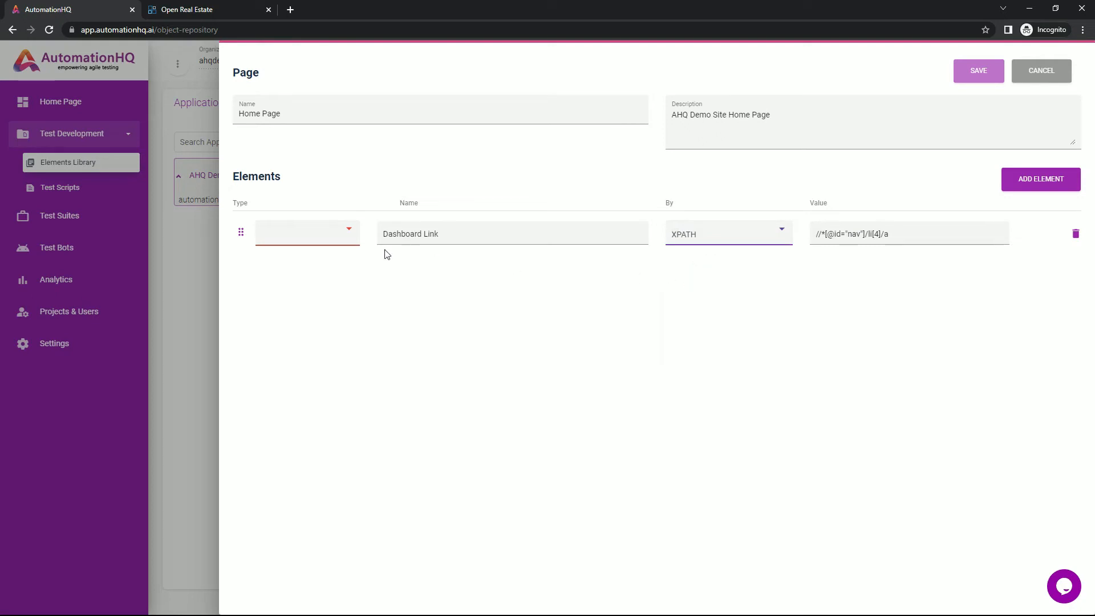
pyautogui.click(345, 233)
pyautogui.click(331, 273)
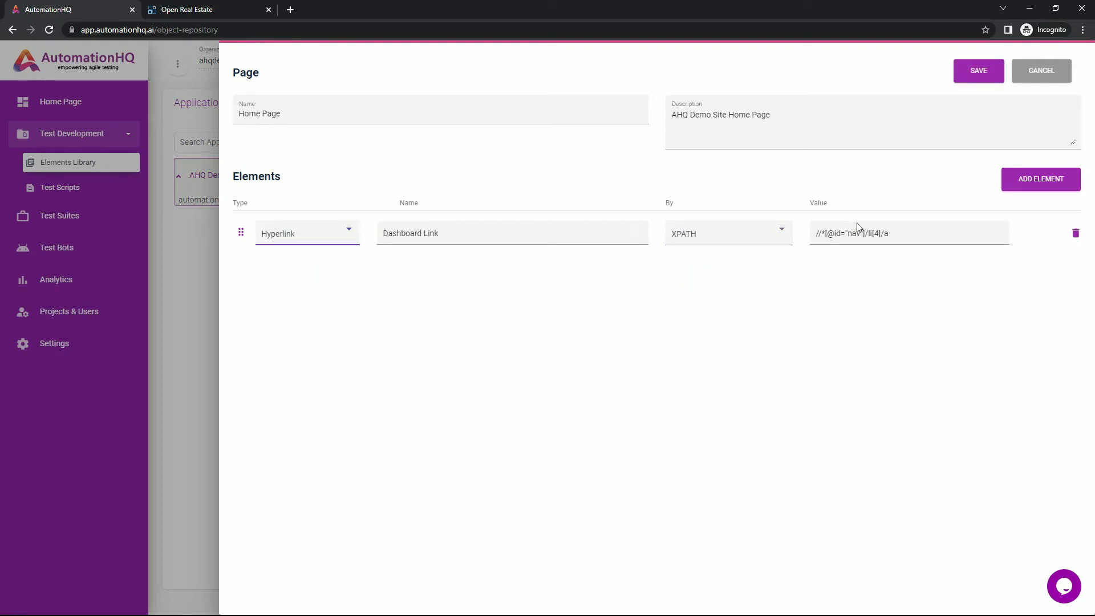
# Add a second element named Login Link with XPATH as its locator
pyautogui.click(1022, 188)
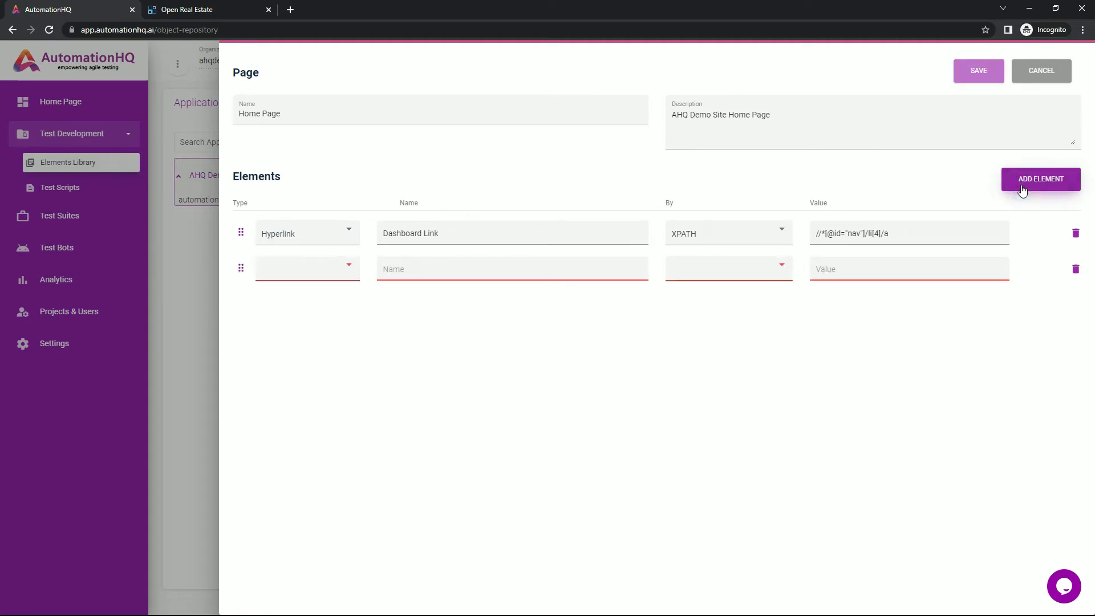
pyautogui.click(602, 270)
pyautogui.write('Login Link')
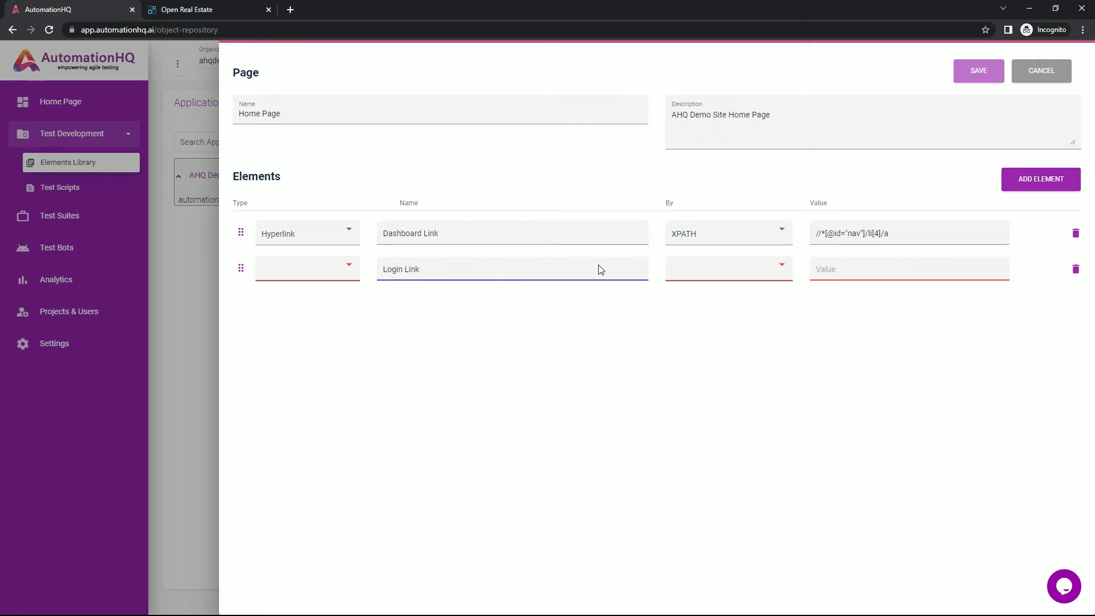
pyautogui.click(697, 274)
pyautogui.click(694, 319)
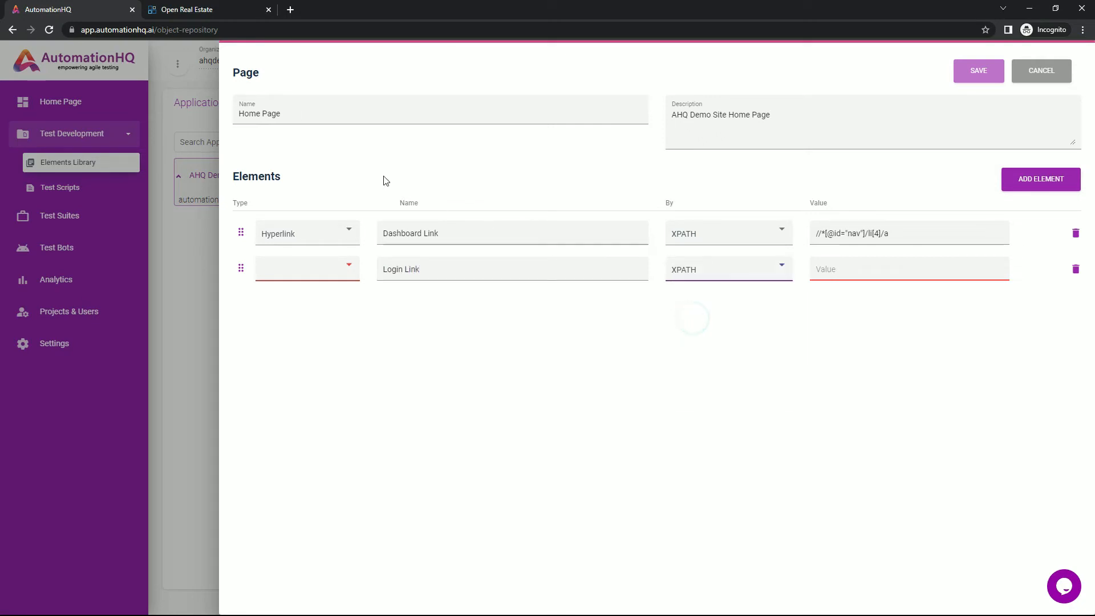
# On the demo site, inspect the Login link under the Dashboard menu and copy its XPath
pyautogui.click(216, 10)
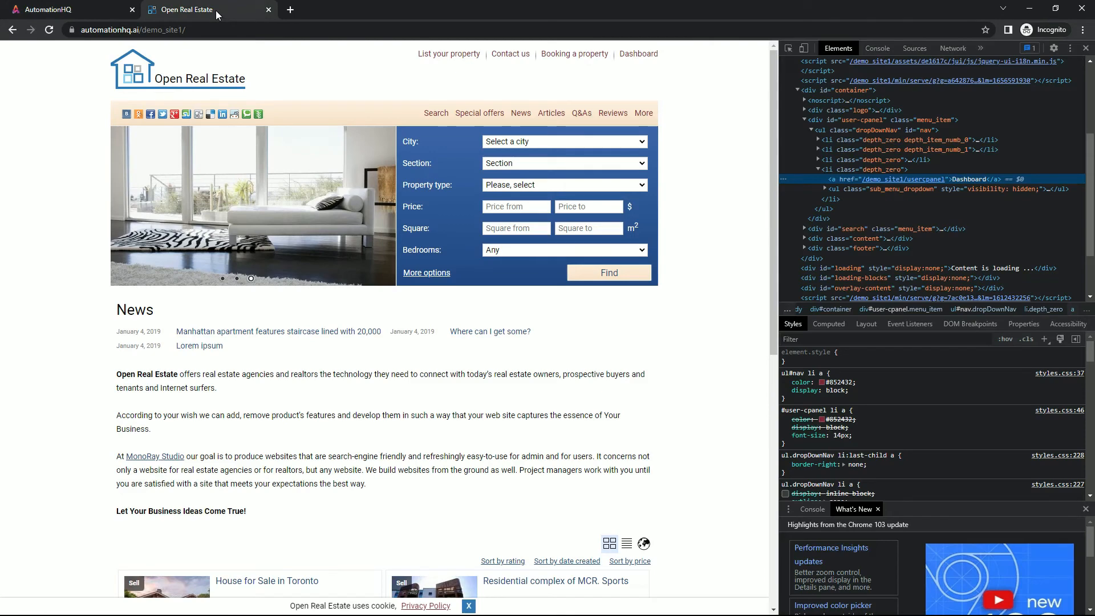
pyautogui.moveTo(635, 63)
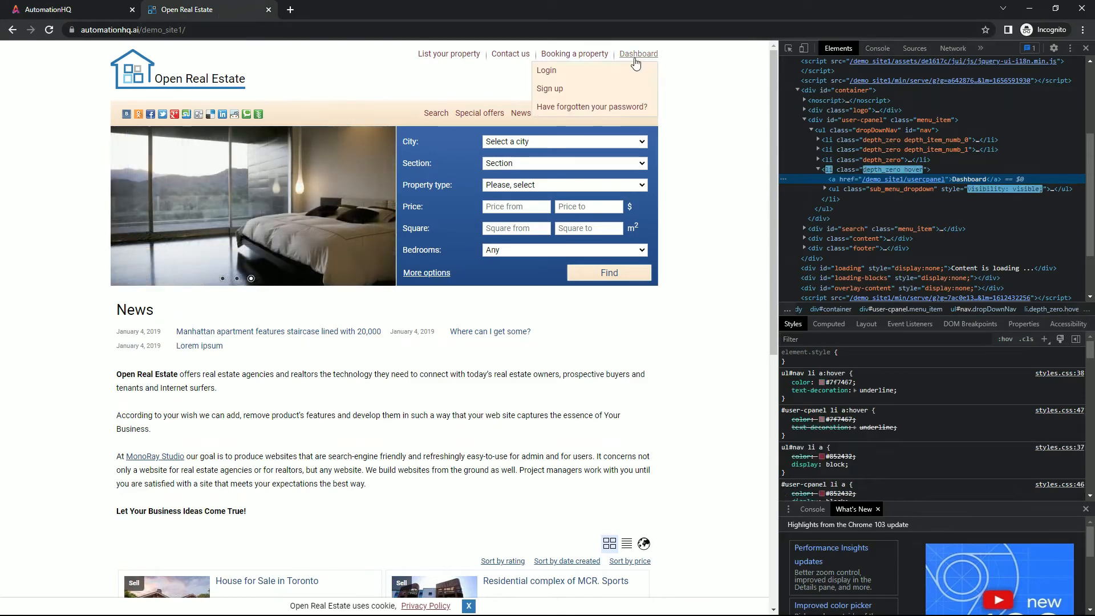
pyautogui.rightClick(545, 70)
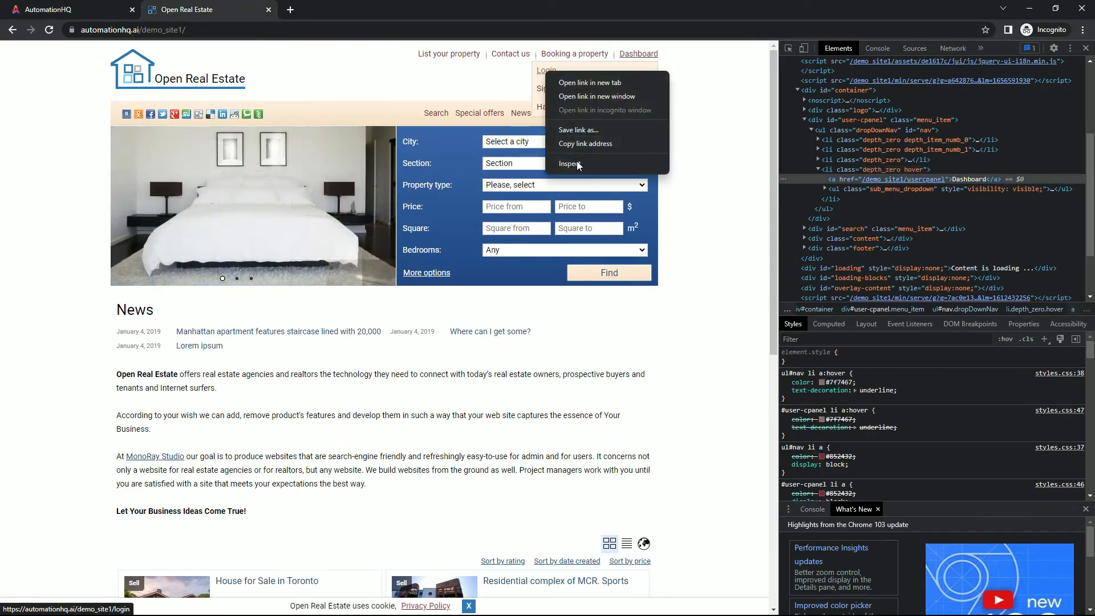
pyautogui.click(576, 162)
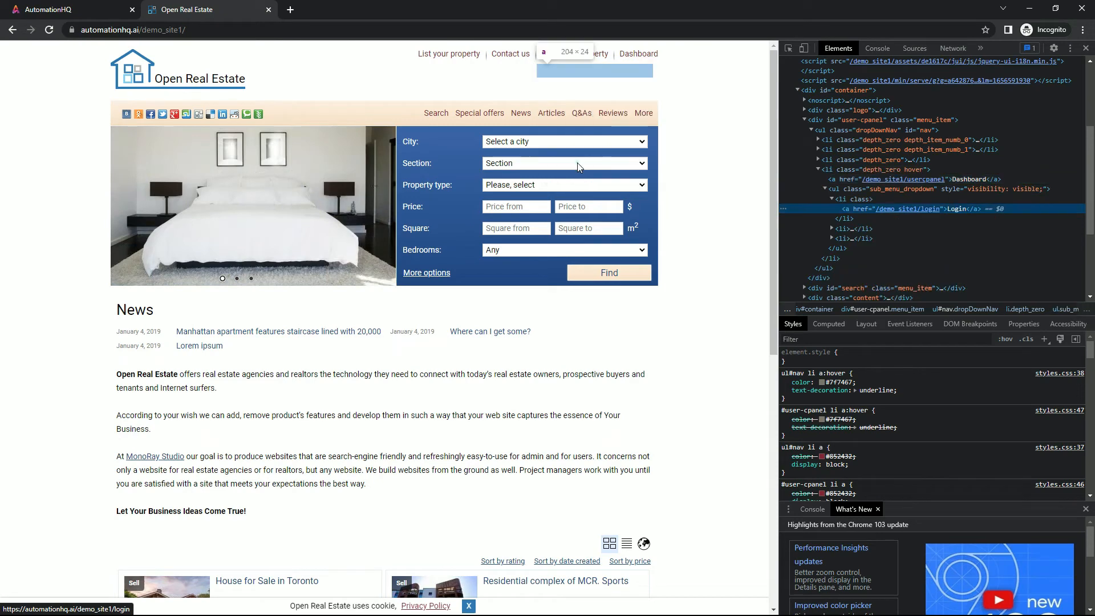
pyautogui.rightClick(865, 210)
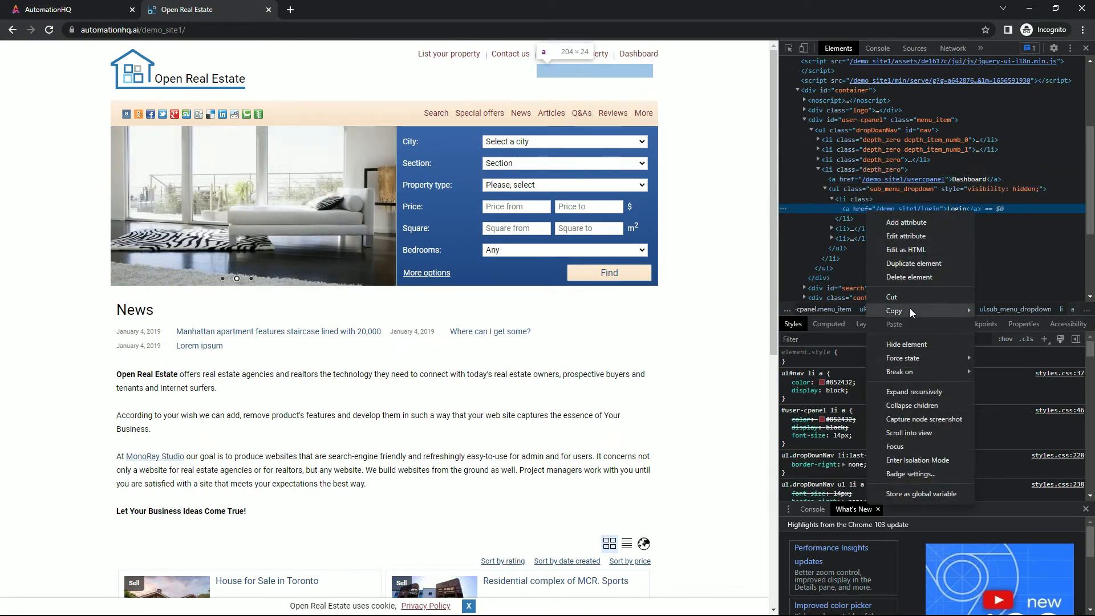
pyautogui.moveTo(909, 308)
pyautogui.click(1018, 392)
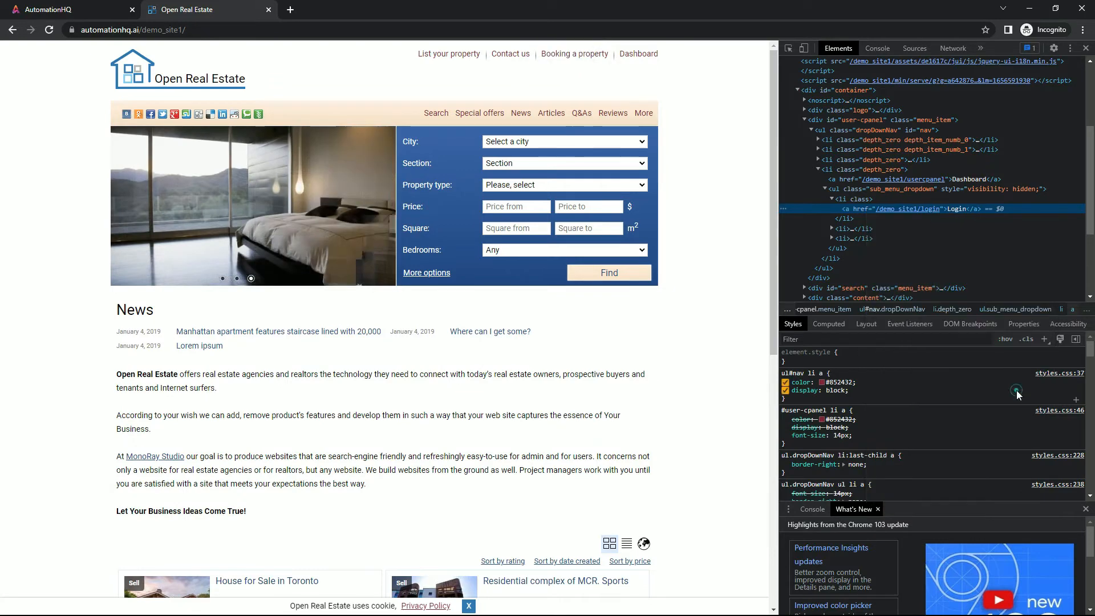
# Paste the XPath as the Login Link value, set its type to Hyperlink, and save the Home Page
pyautogui.click(43, 10)
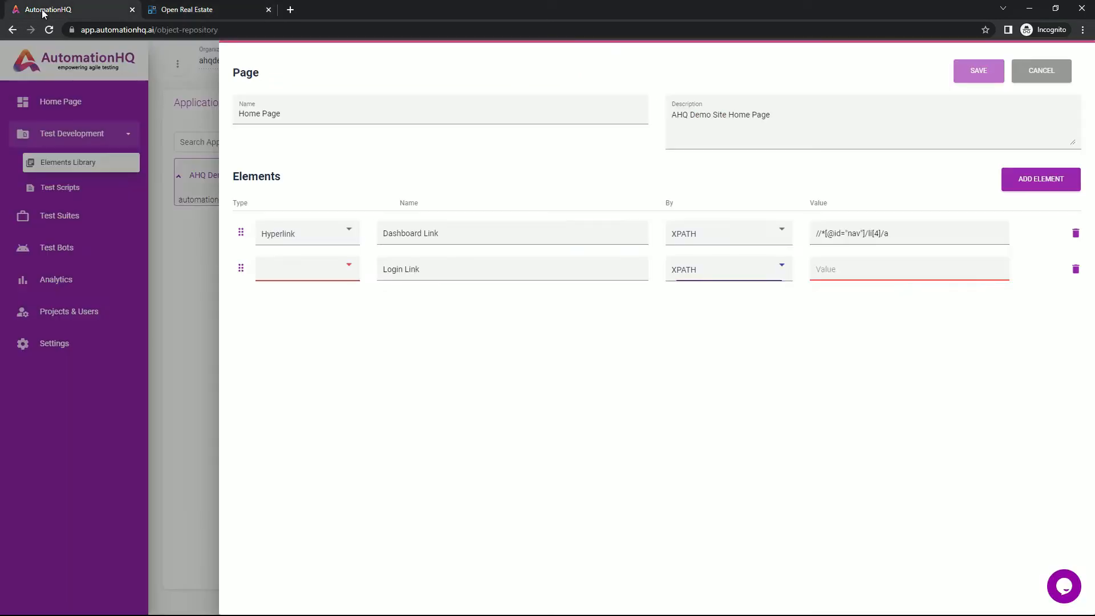
pyautogui.click(847, 271)
pyautogui.write('//*[@id="nav"]/li[4]/ul/li[1]/a')
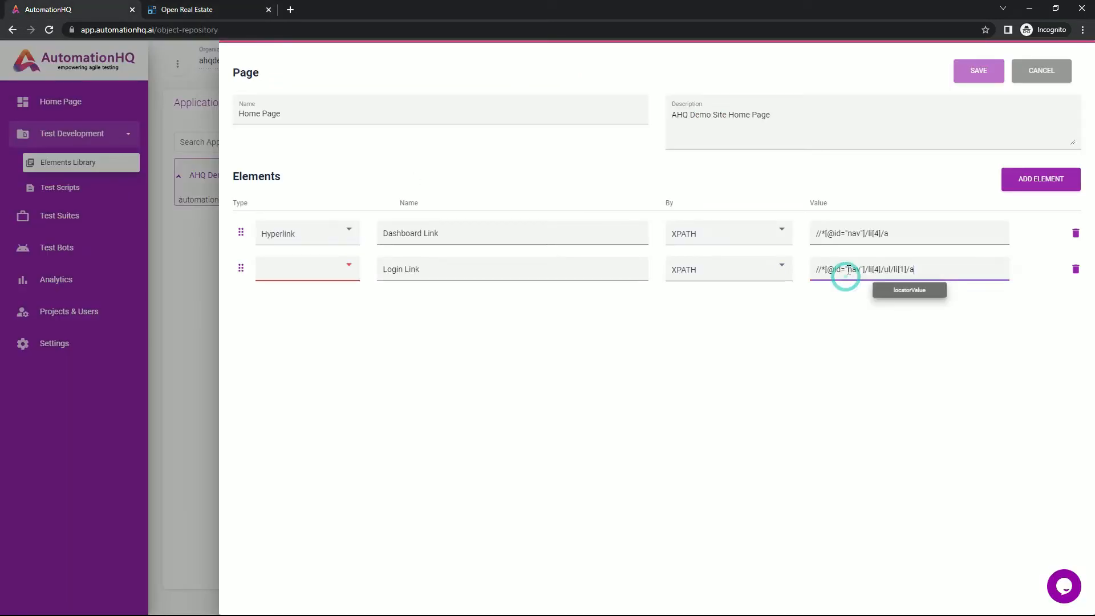
pyautogui.click(330, 268)
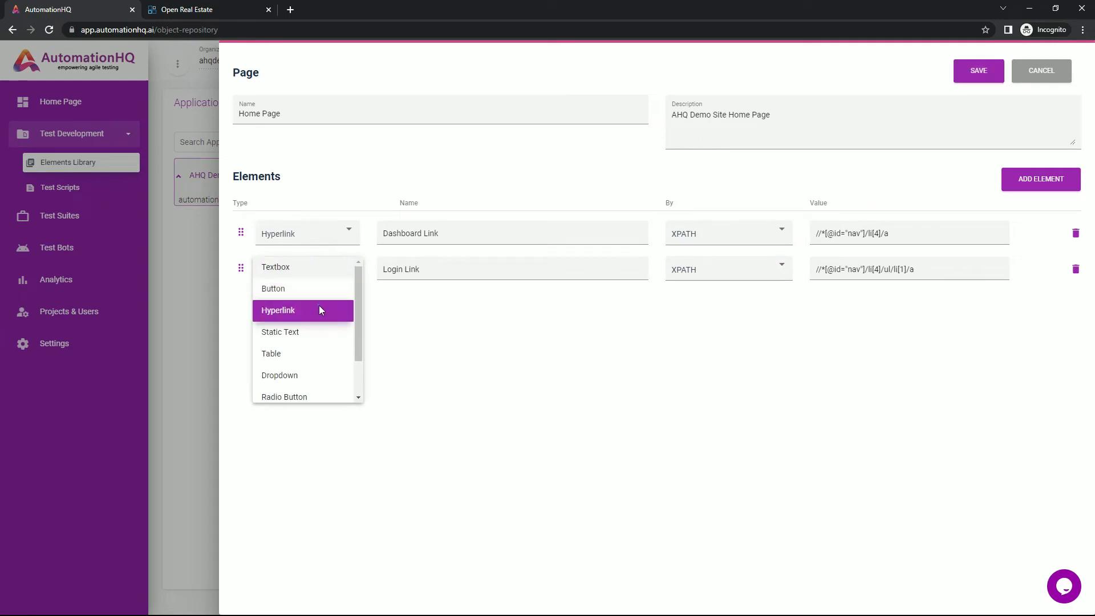
pyautogui.click(319, 309)
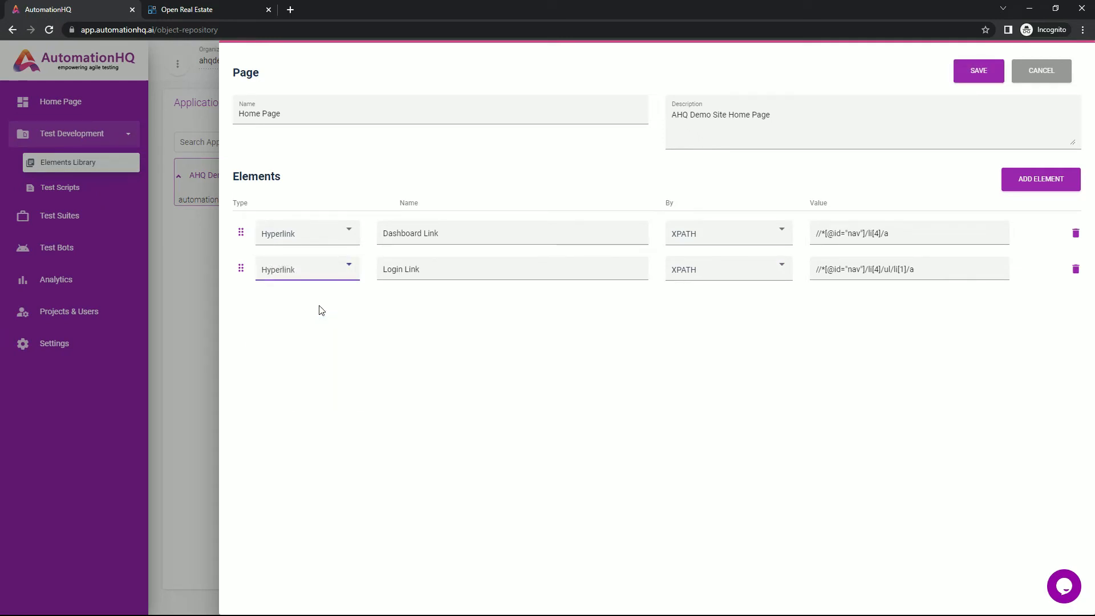
pyautogui.click(961, 80)
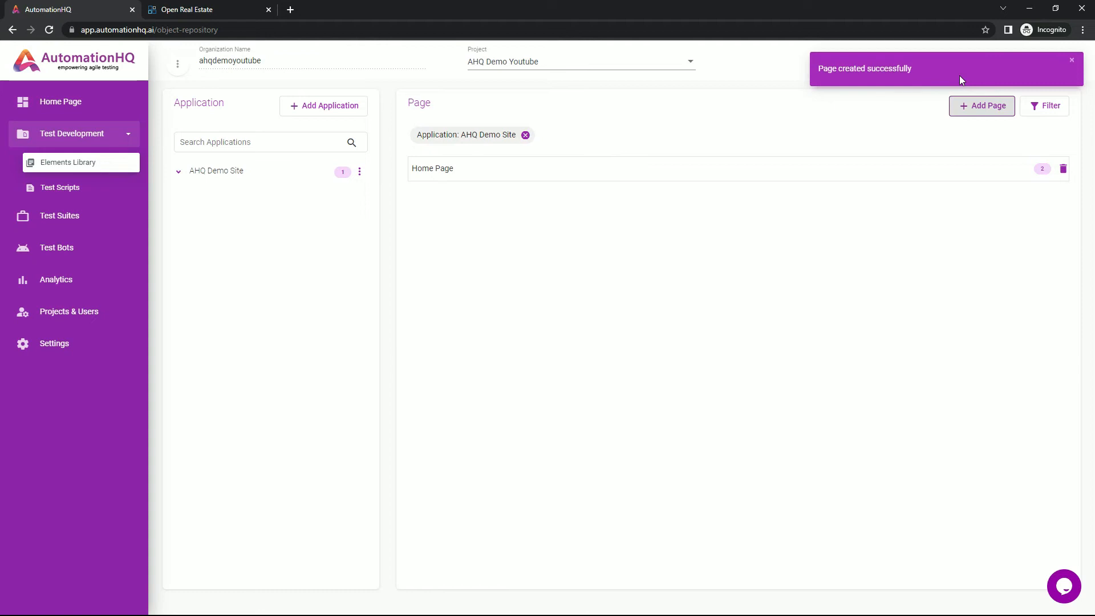
# Add a new page named Login Page with the description AHQ Demo Site Login Page
pyautogui.click(982, 103)
pyautogui.click(440, 115)
pyautogui.write('L')
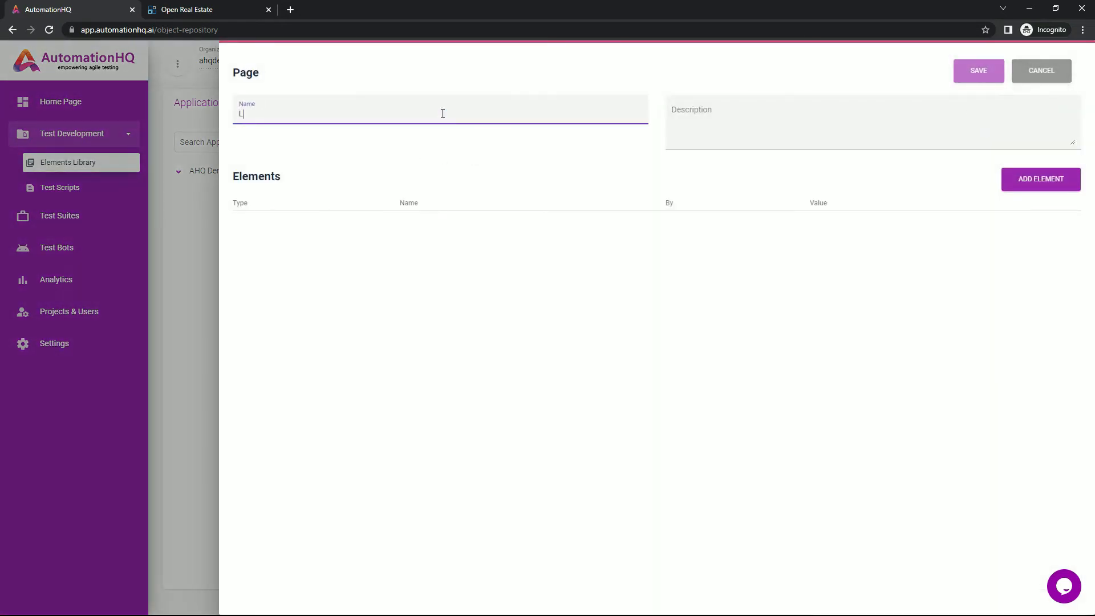
pyautogui.write('ogin Page')
pyautogui.hotkey('ctrl', 'a')
pyautogui.click(722, 105)
pyautogui.write('AHQ Demo Site Login Page')
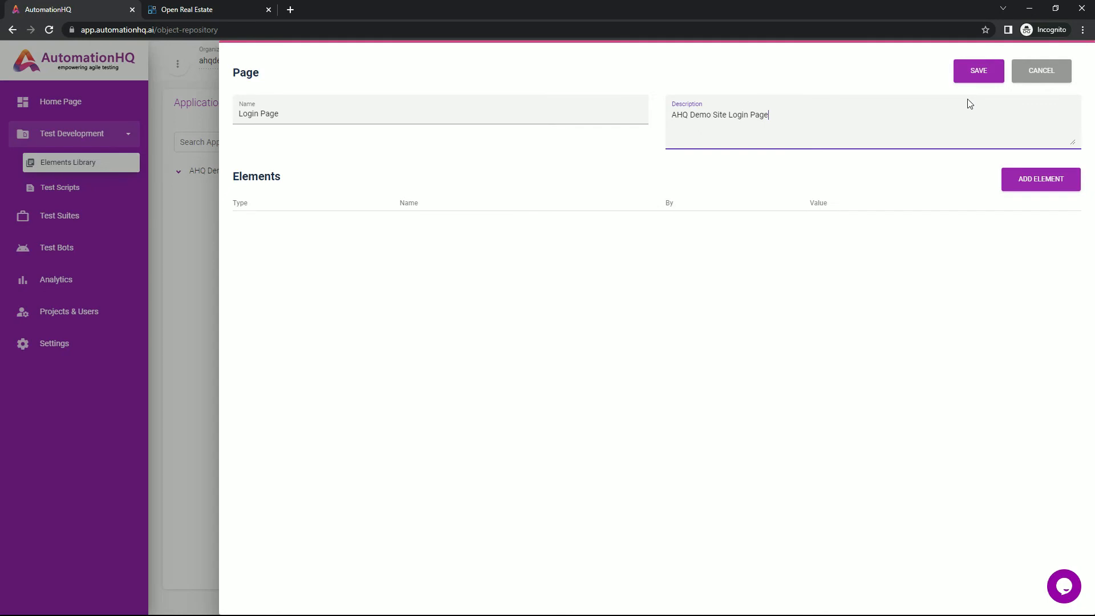
# Open the demo site's login page, inspect the E-mail field, and copy its XPath
pyautogui.click(240, 9)
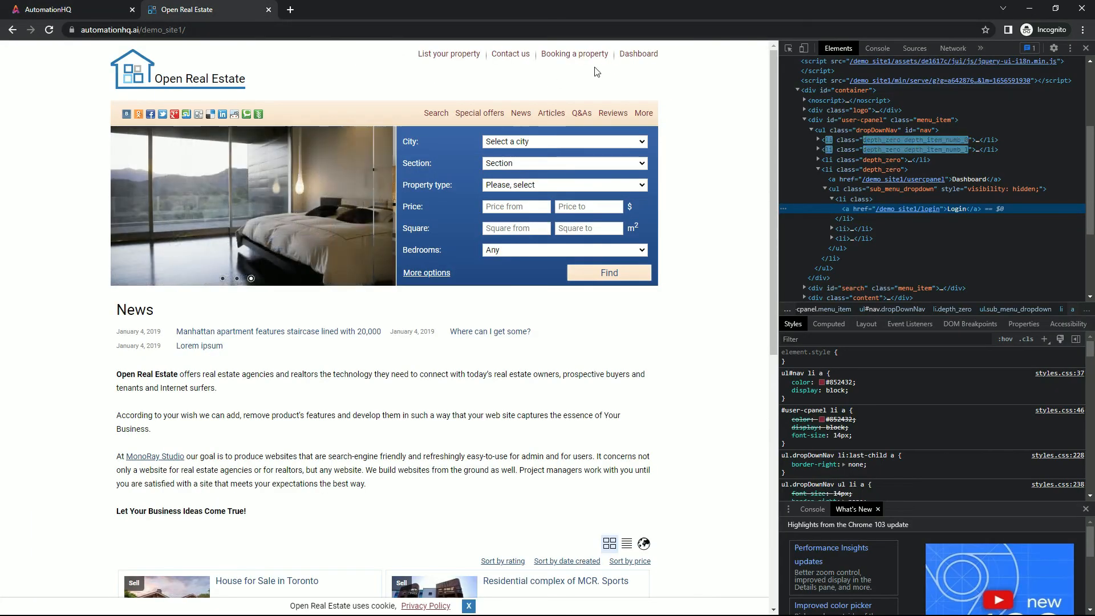
pyautogui.click(548, 73)
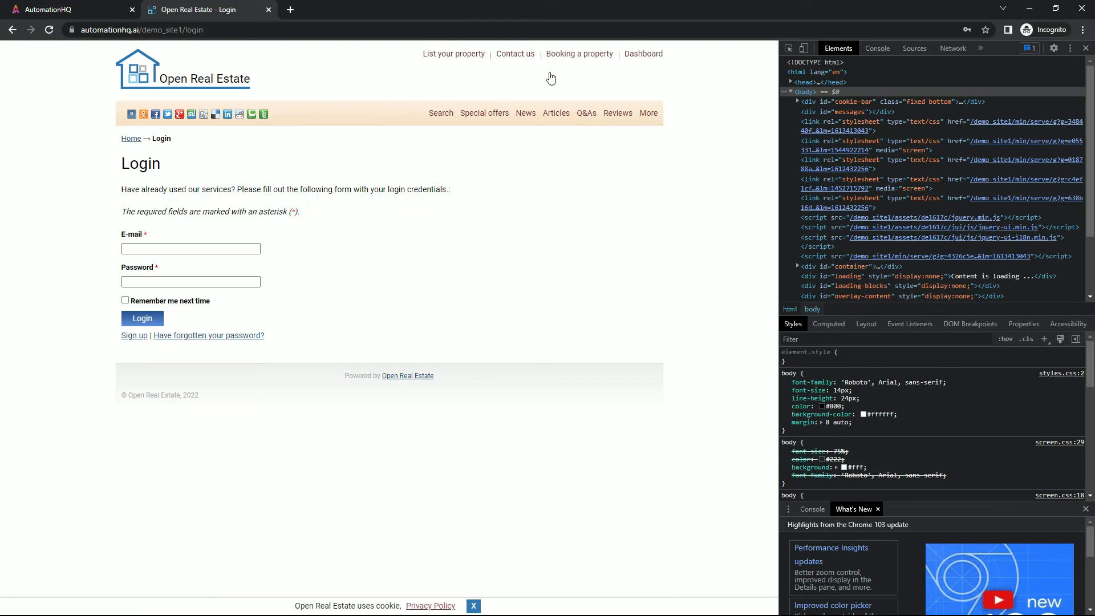
pyautogui.rightClick(247, 252)
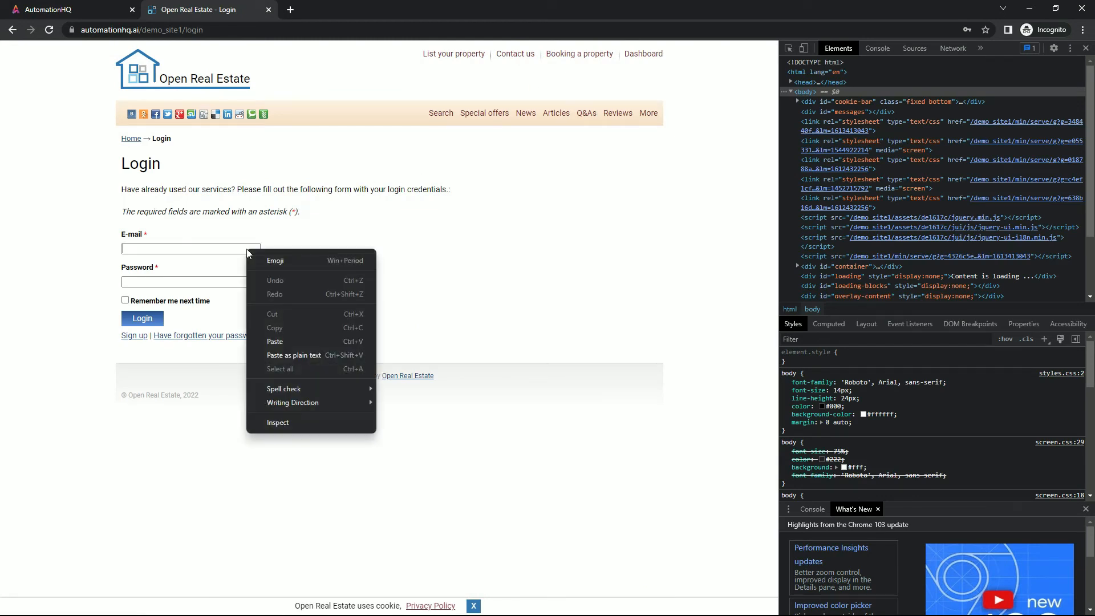
pyautogui.click(285, 423)
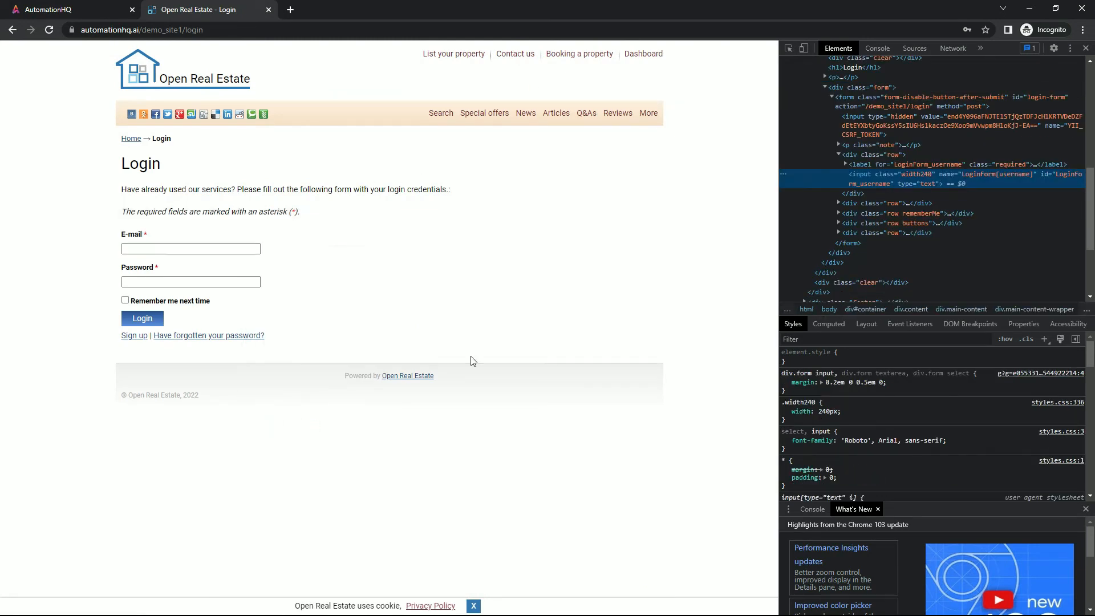
pyautogui.rightClick(880, 183)
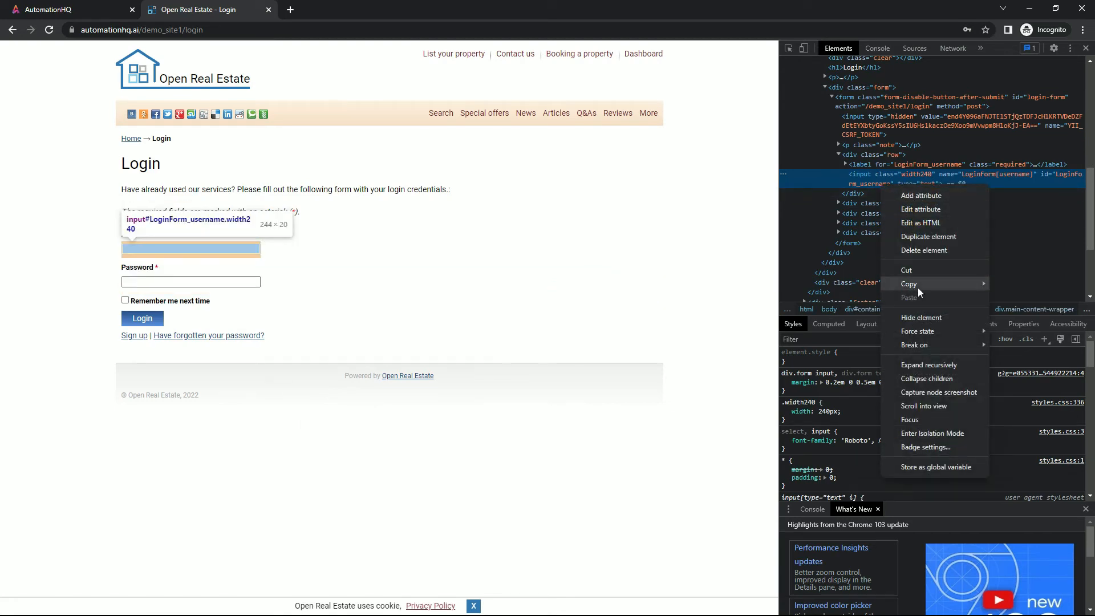
pyautogui.moveTo(918, 288)
pyautogui.click(1024, 361)
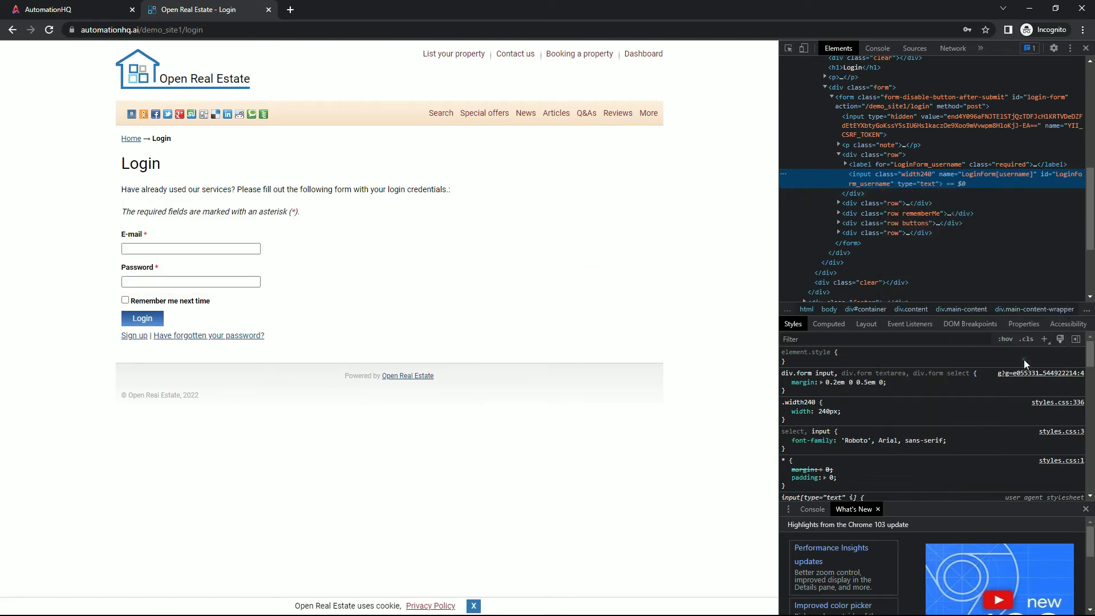
# Add an element to the Login Page and paste the copied XPath as its value
pyautogui.click(56, 6)
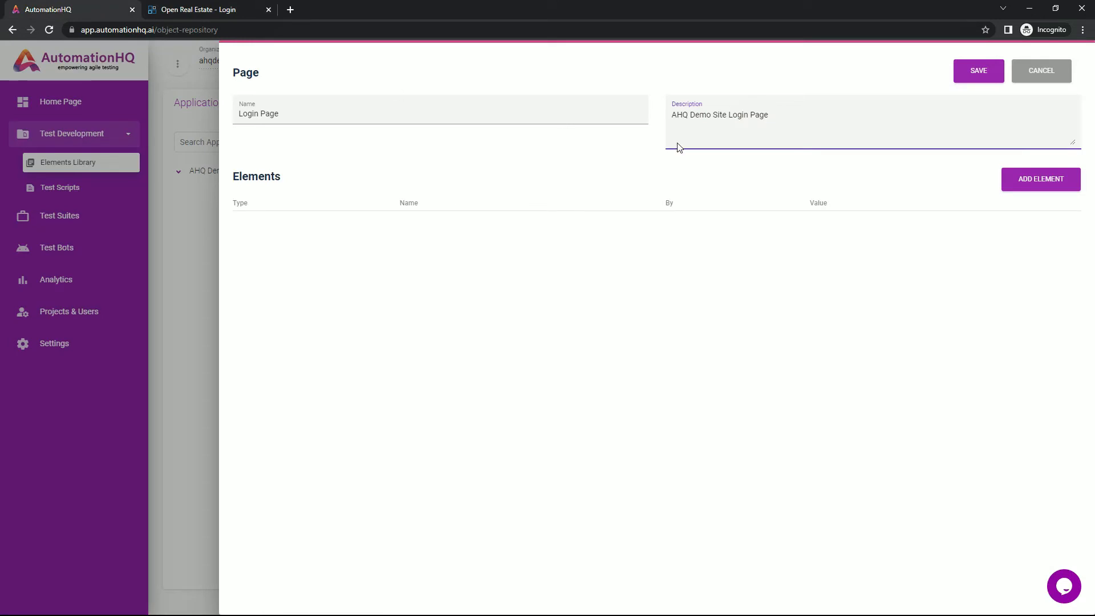
pyautogui.click(1027, 180)
pyautogui.click(972, 231)
pyautogui.hotkey('ctrl', 'v')
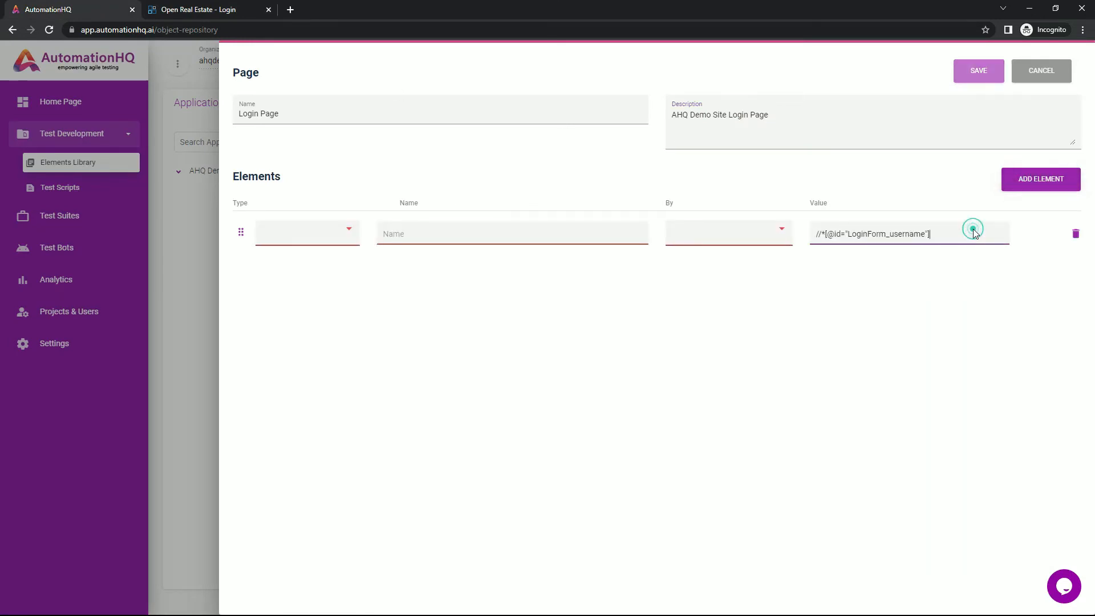
# Set the element's type to Textbox, name it Email Textbox, and choose XPATH as its locator
pyautogui.click(330, 233)
pyautogui.click(329, 231)
pyautogui.click(449, 233)
pyautogui.write('Email Textbox')
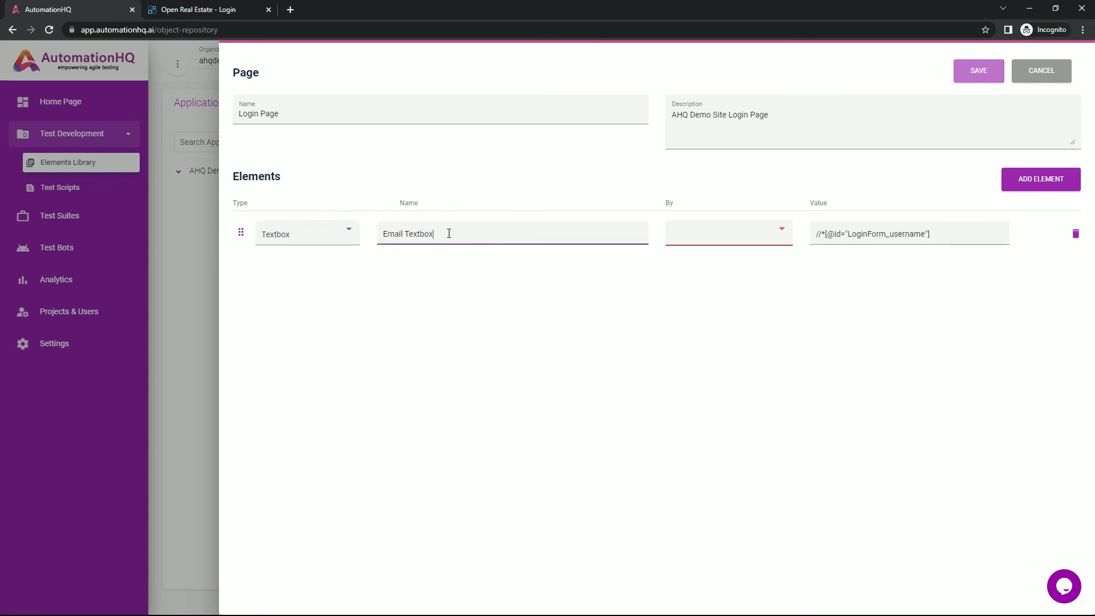
pyautogui.click(719, 242)
pyautogui.click(719, 278)
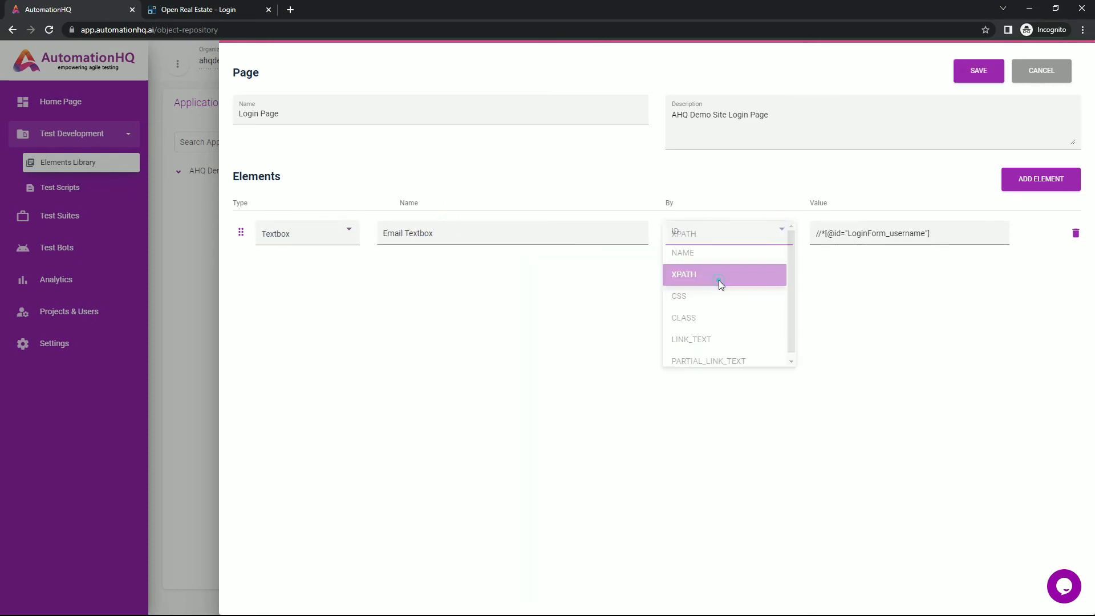
# Add another element row, then inspect the login page's Password field and copy its XPath
pyautogui.click(1025, 187)
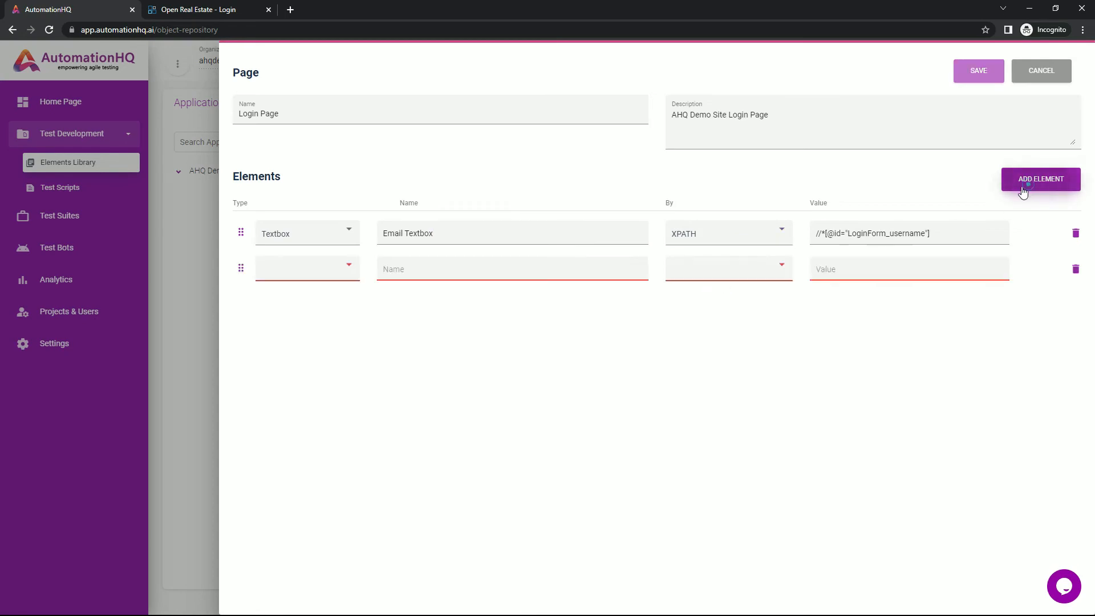
pyautogui.click(251, 9)
pyautogui.rightClick(225, 282)
pyautogui.click(286, 481)
pyautogui.rightClick(874, 225)
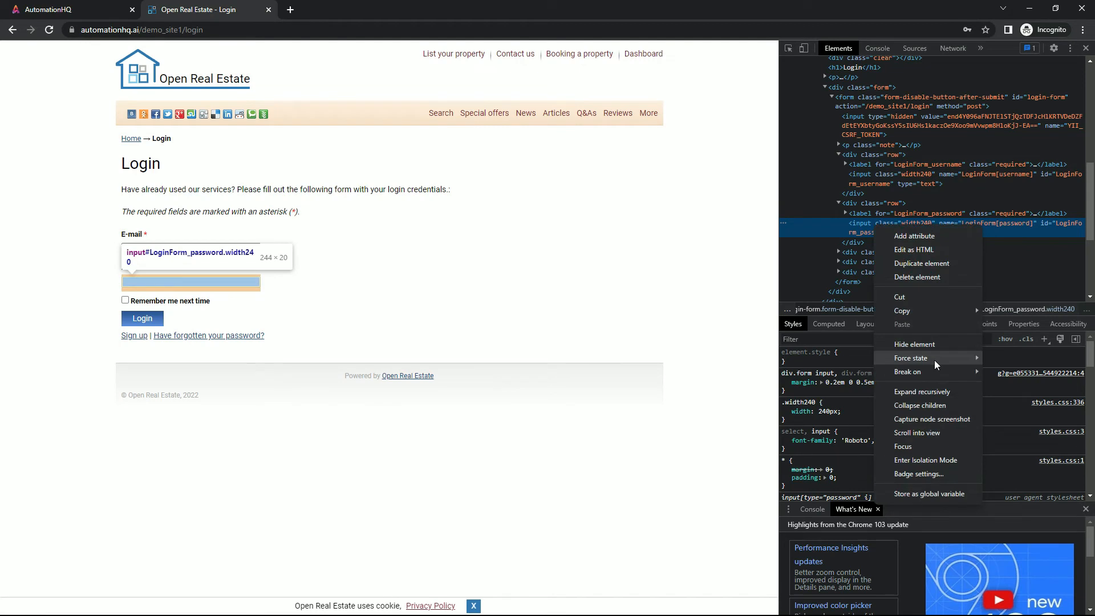
pyautogui.moveTo(935, 313)
pyautogui.click(1011, 380)
# Paste the XPath into the new row and make it a Textbox named Password Textbox located by XPATH
pyautogui.click(85, 9)
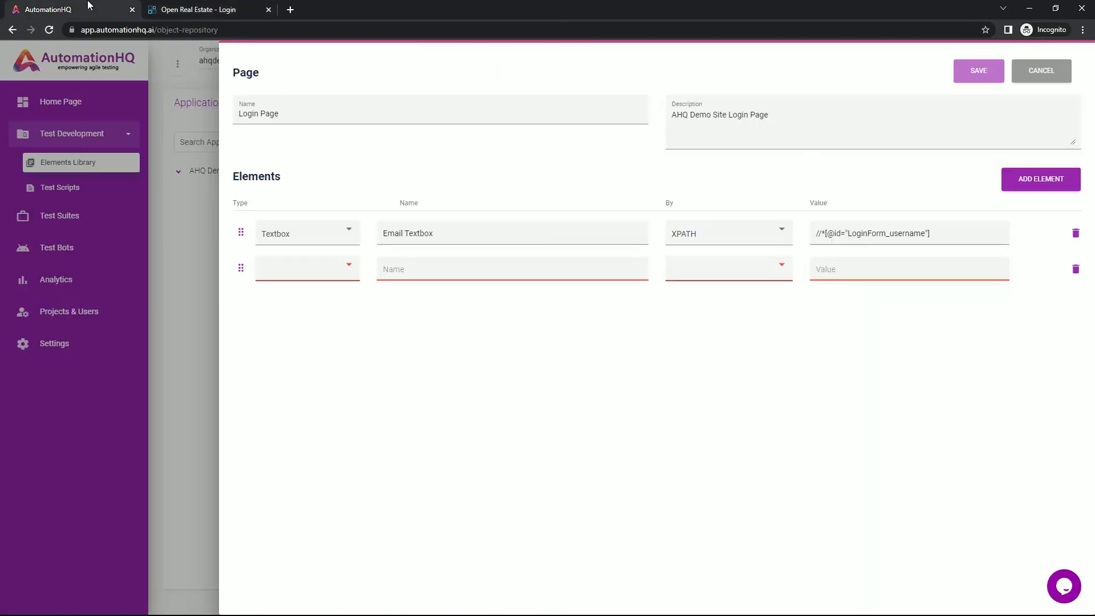
pyautogui.click(843, 263)
pyautogui.hotkey('ctrl', 'v')
pyautogui.click(327, 269)
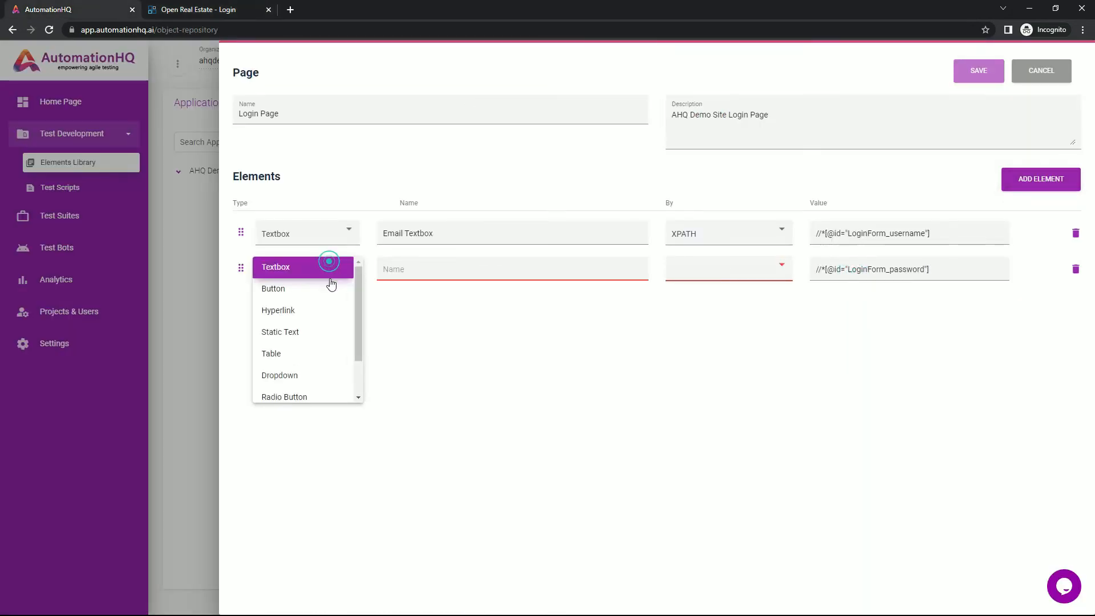
pyautogui.click(328, 271)
pyautogui.click(438, 278)
pyautogui.write('Pas')
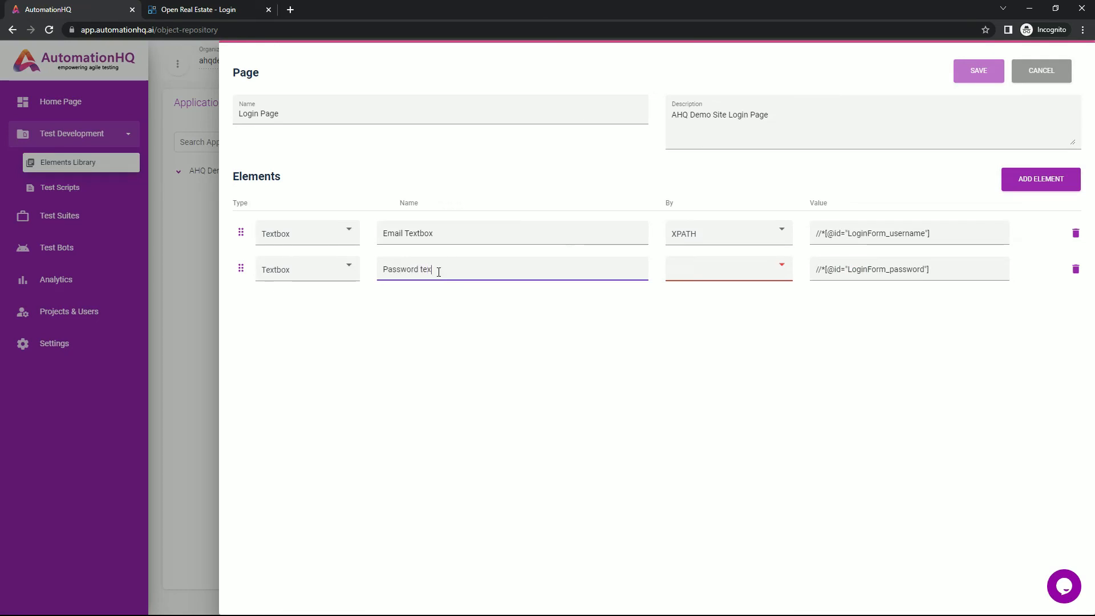
pyautogui.write('sword Textbox')
pyautogui.click(716, 272)
pyautogui.click(716, 313)
# Add a third element row, then inspect the login page's Login button and copy its XPath
pyautogui.click(1040, 180)
pyautogui.click(197, 10)
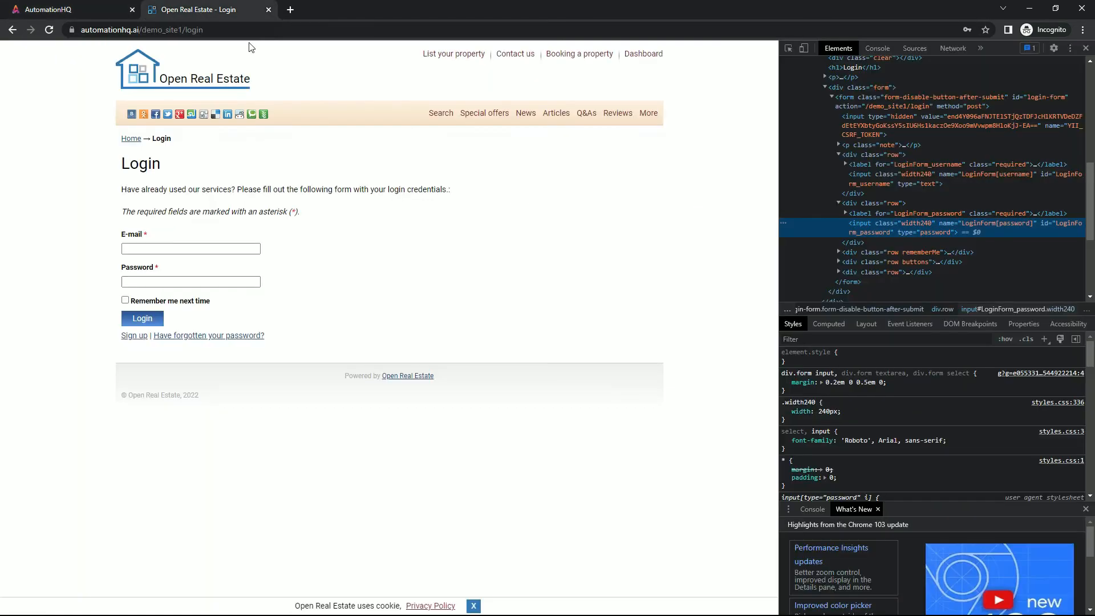
pyautogui.rightClick(142, 315)
pyautogui.click(198, 483)
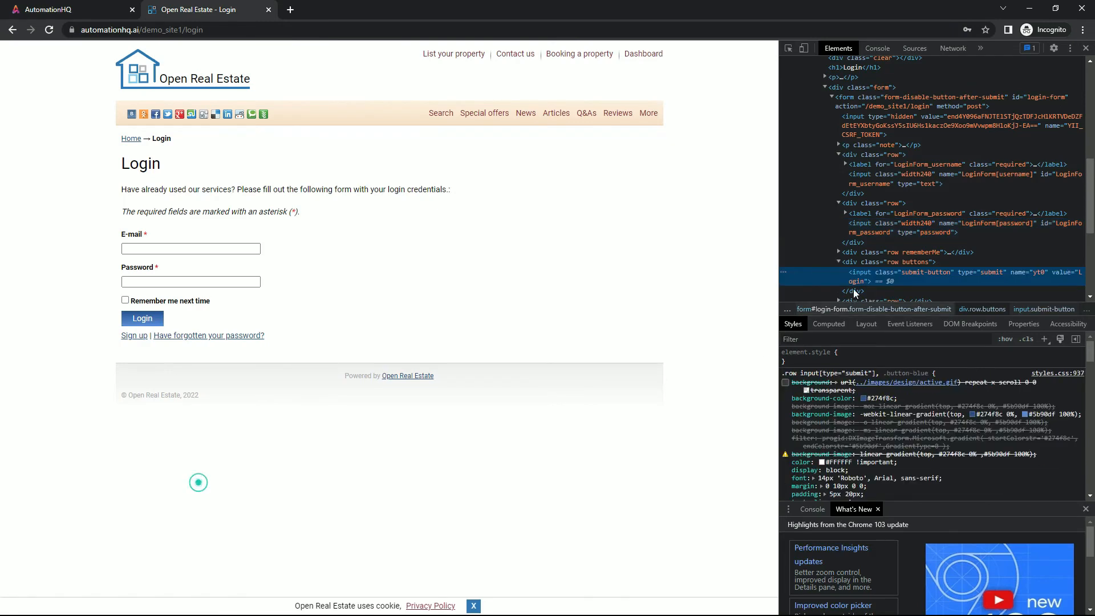
pyautogui.rightClick(867, 278)
pyautogui.moveTo(920, 365)
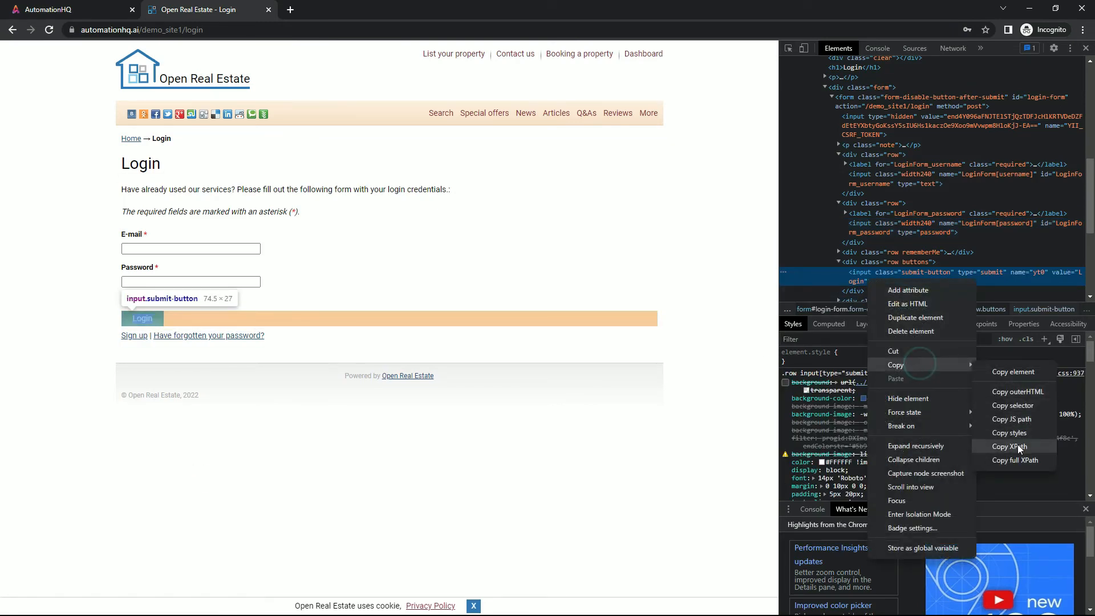
pyautogui.click(1009, 429)
# Paste the XPath, name the element Login Button, set type Button and locator XPATH, and save the page
pyautogui.click(58, 7)
pyautogui.click(853, 308)
pyautogui.hotkey('ctrl', 'v')
pyautogui.click(553, 302)
pyautogui.write('Logi')
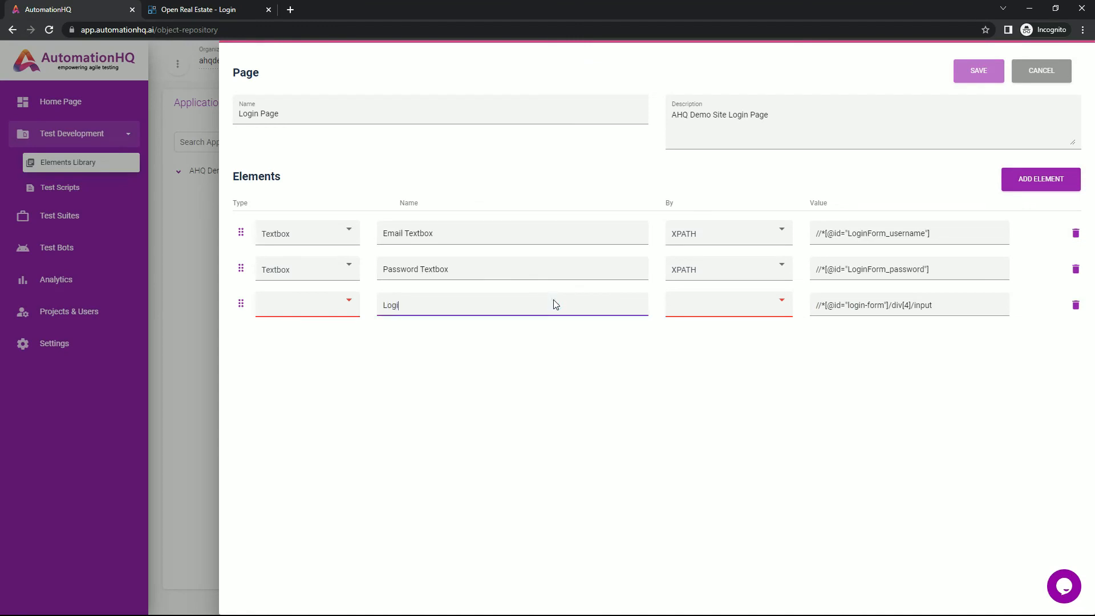
pyautogui.click(325, 303)
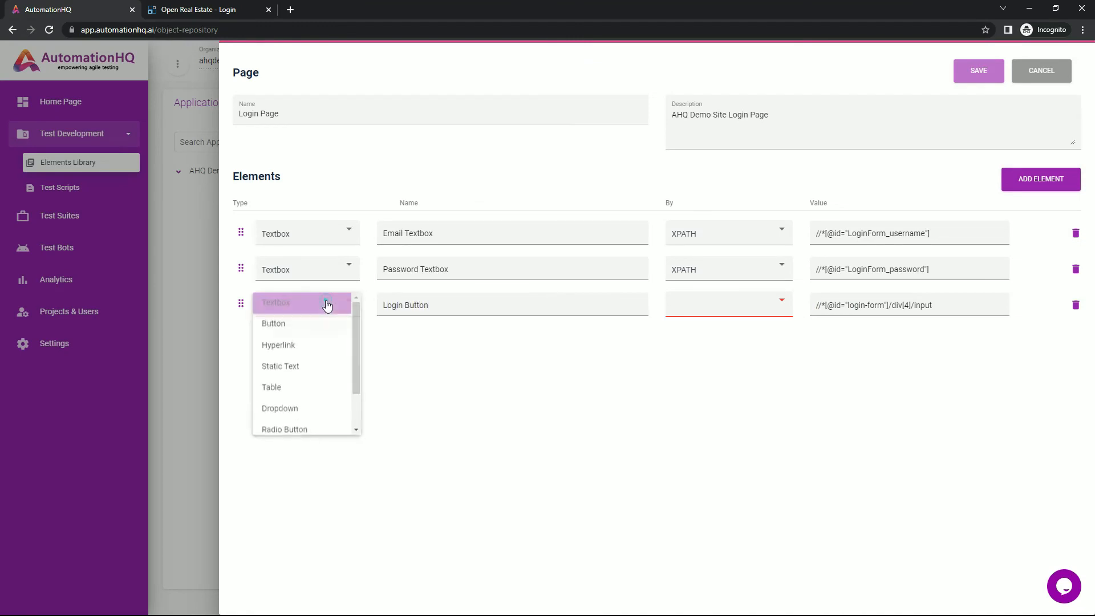
pyautogui.click(318, 329)
pyautogui.click(734, 307)
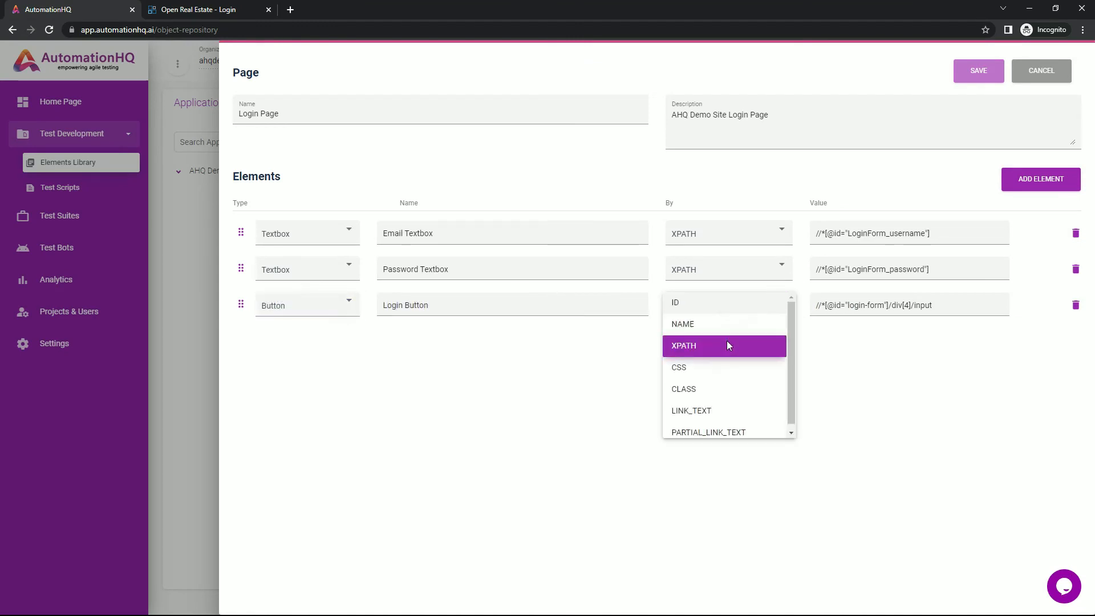
pyautogui.click(727, 344)
pyautogui.click(976, 71)
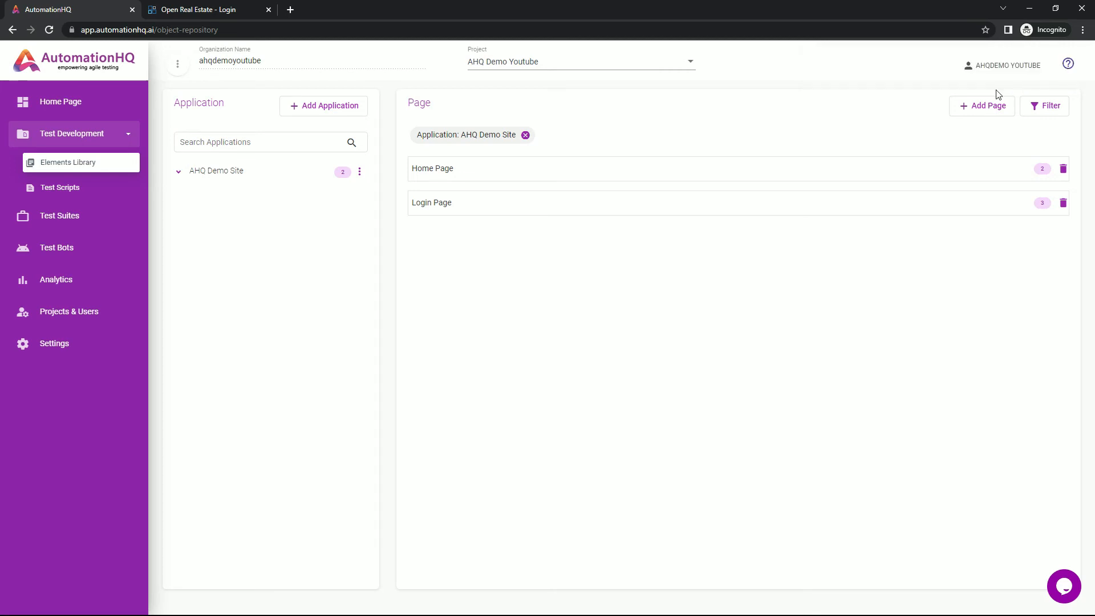
# Add a new page named Dashboard Page with the description AHQ Demo Site Dashboard Page
pyautogui.click(978, 105)
pyautogui.click(511, 118)
pyautogui.write('D')
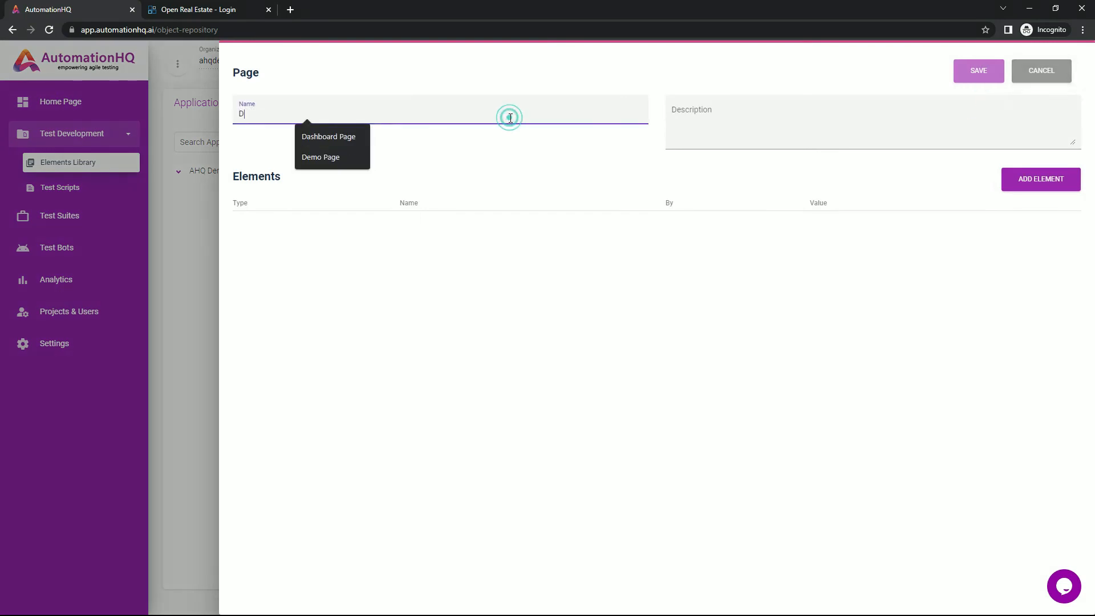
pyautogui.write('ashboard Pag')
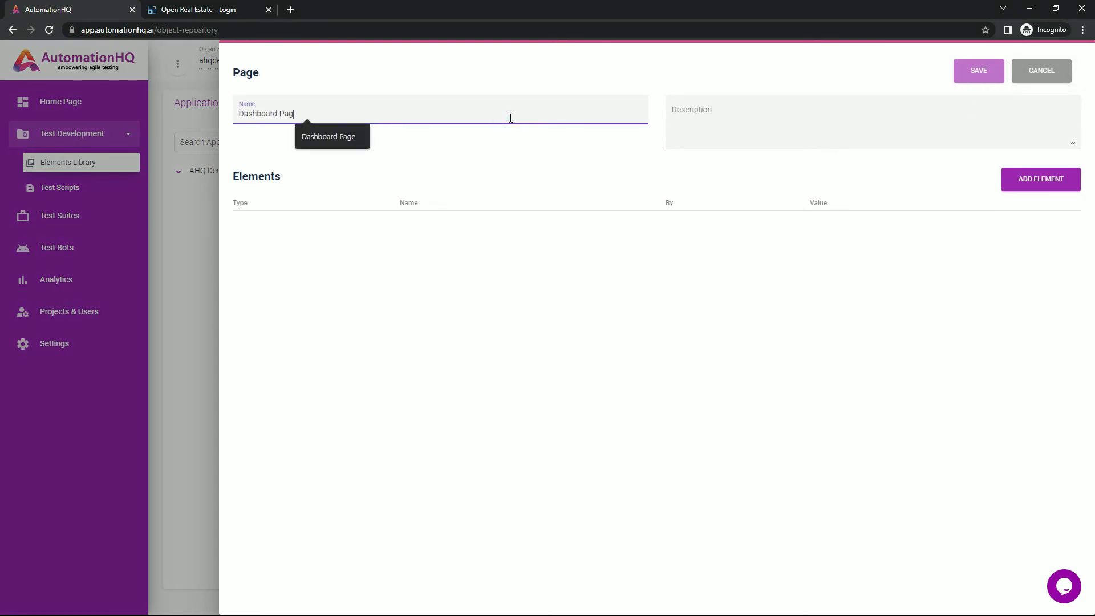
pyautogui.write('e')
pyautogui.click(845, 125)
pyautogui.write('AHQ ')
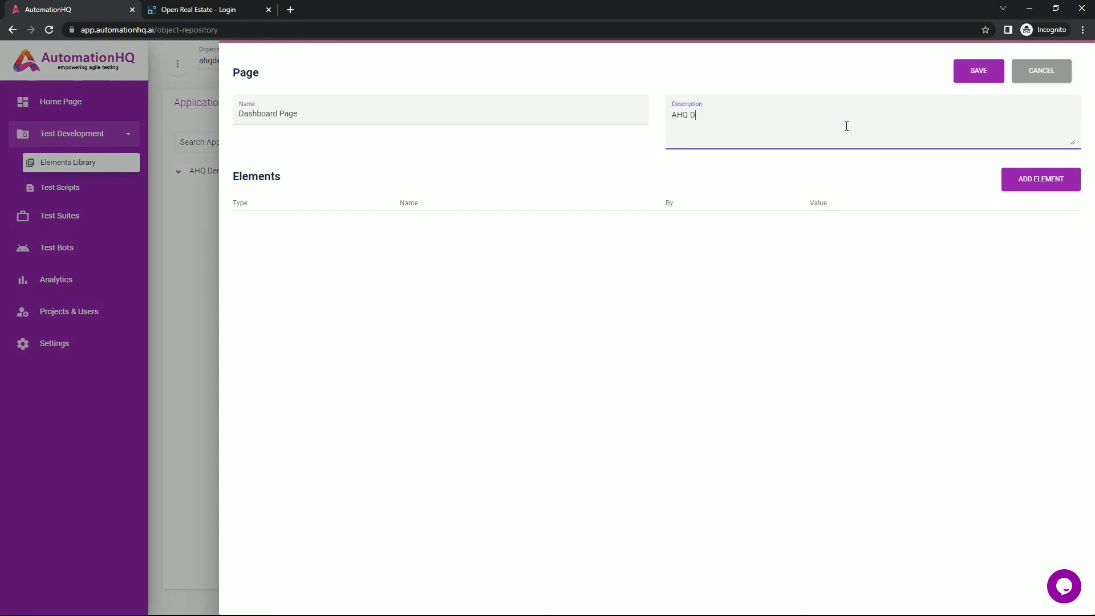
pyautogui.write('Demo Site Dashboard Page')
# Switch to the Open Real Estate tab and log in with the demo account's e-mail and password
pyautogui.click(209, 8)
pyautogui.click(188, 247)
pyautogui.write('ahqde')
pyautogui.click(220, 272)
pyautogui.click(198, 282)
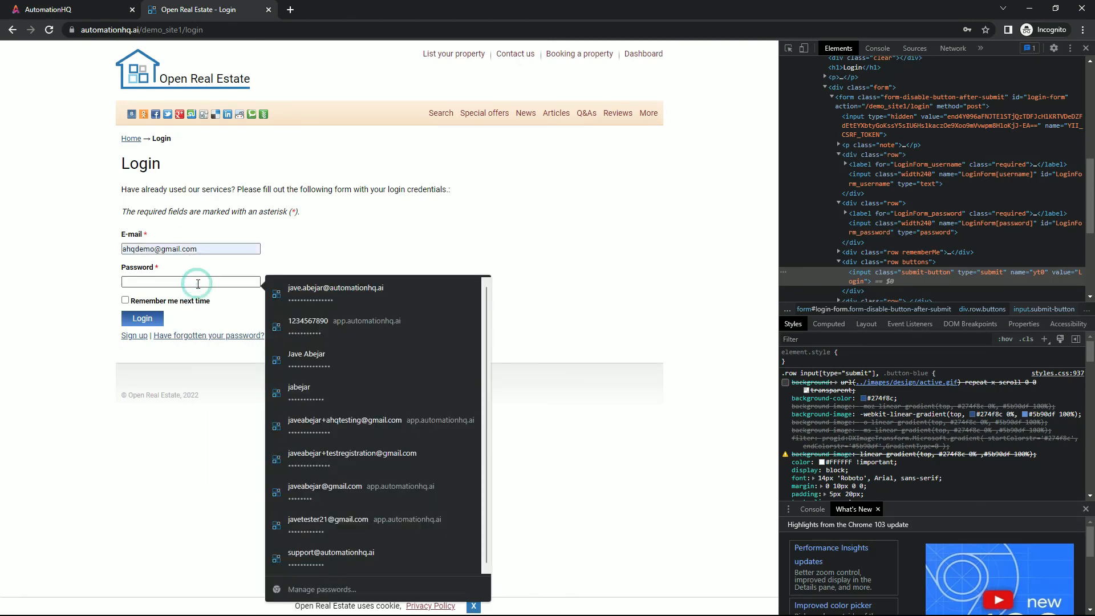
pyautogui.write('demo')
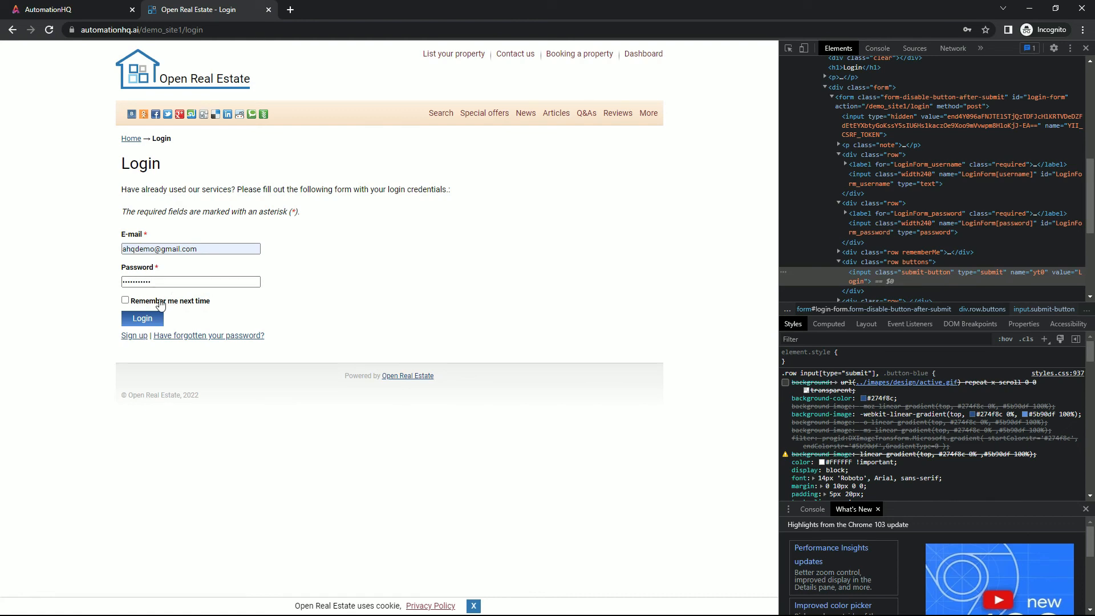
pyautogui.click(147, 319)
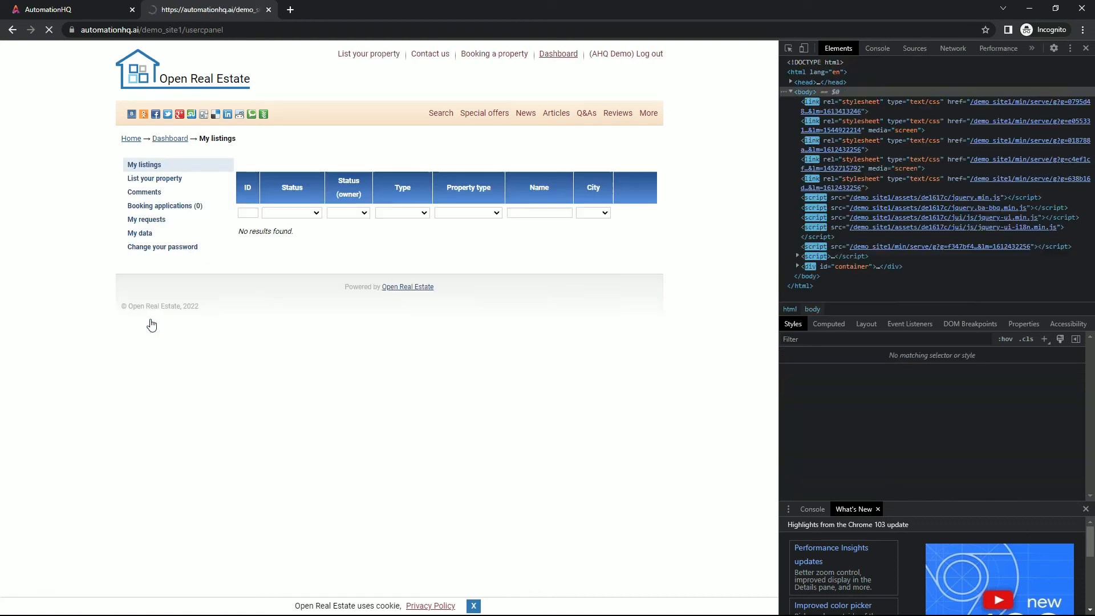
# Inspect the dashboard's Log out link and copy its XPath
pyautogui.rightClick(620, 64)
pyautogui.click(648, 145)
pyautogui.rightClick(848, 179)
pyautogui.click(919, 280)
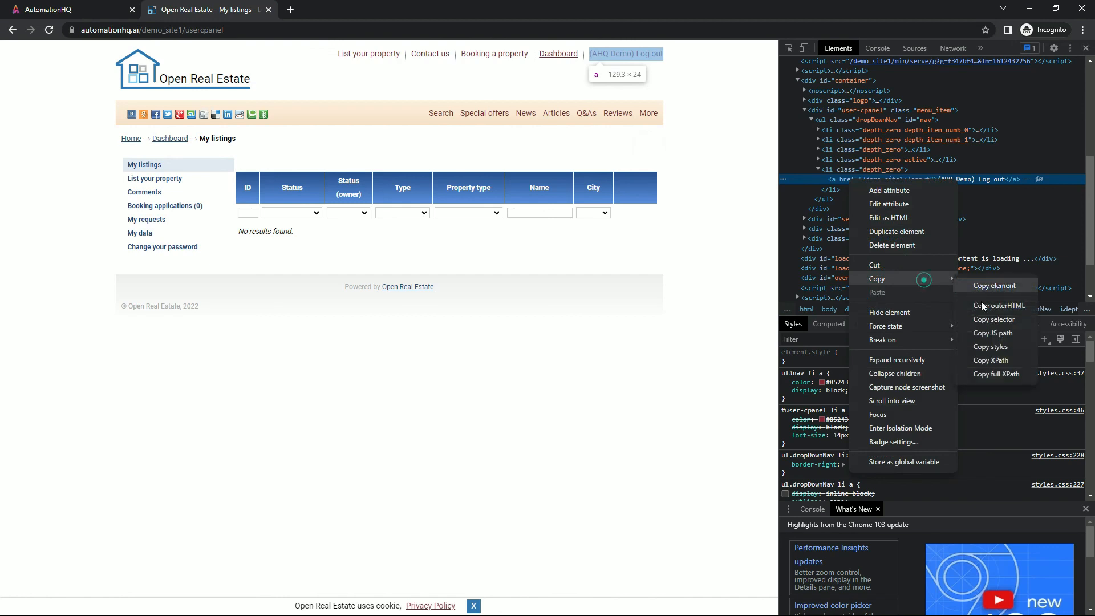
pyautogui.click(999, 351)
# Back in the page editor, add an element row, paste the copied XPath, and name the element Logout Link
pyautogui.click(93, 11)
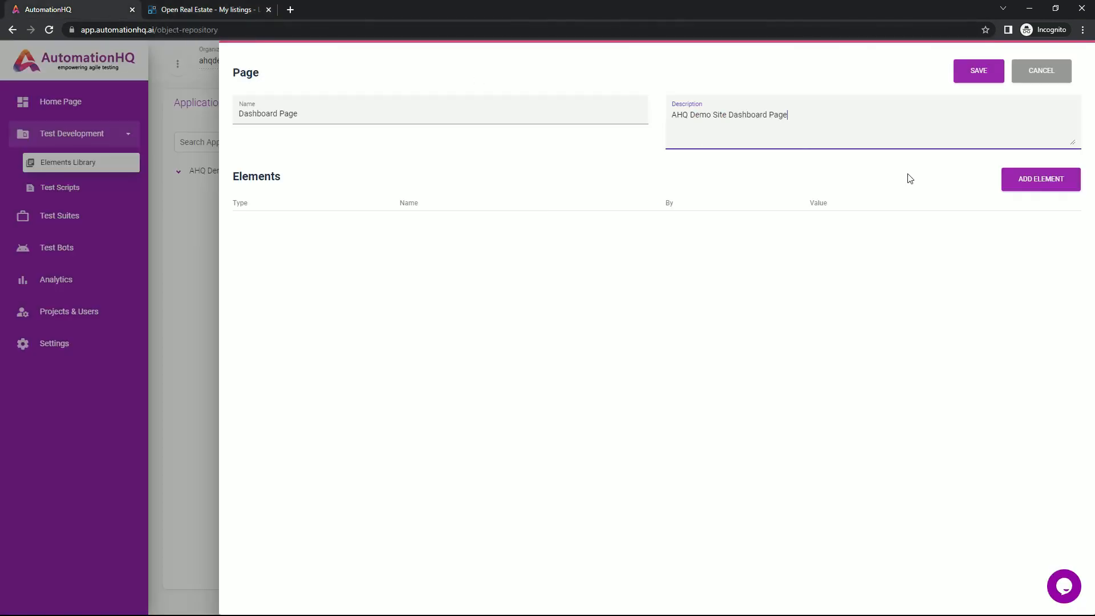
pyautogui.click(1032, 181)
pyautogui.click(928, 235)
pyautogui.hotkey('ctrl', 'v')
pyautogui.click(581, 234)
pyautogui.write('Lpgo')
pyautogui.press('BackSpace')
pyautogui.press('BackSpace')
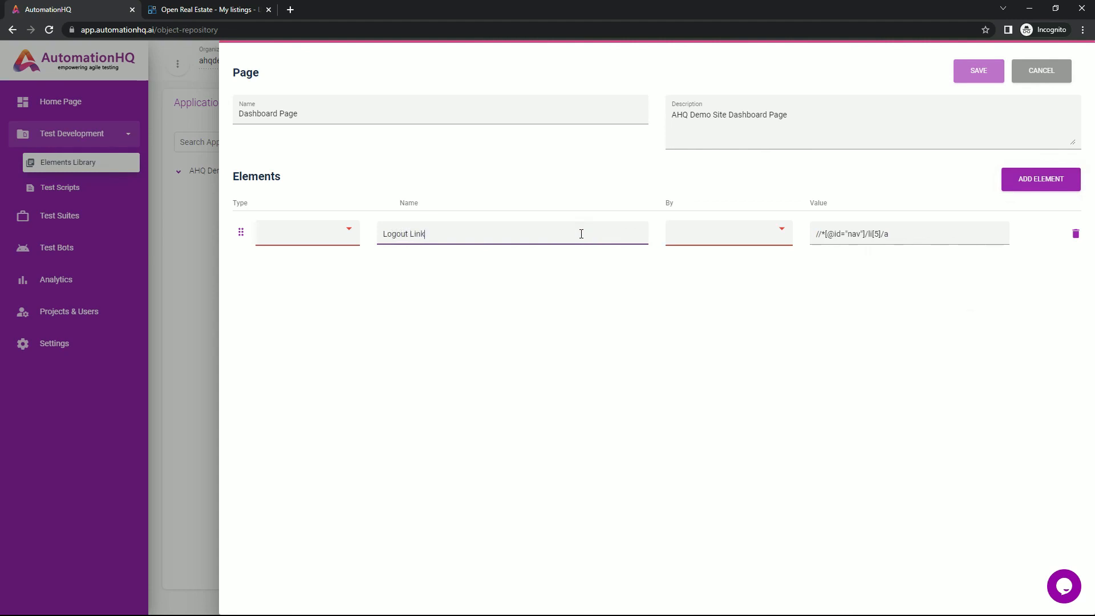
# Set the element's locator to XPATH and its type to Hyperlink, then save the Dashboard Page
pyautogui.click(687, 249)
pyautogui.click(690, 258)
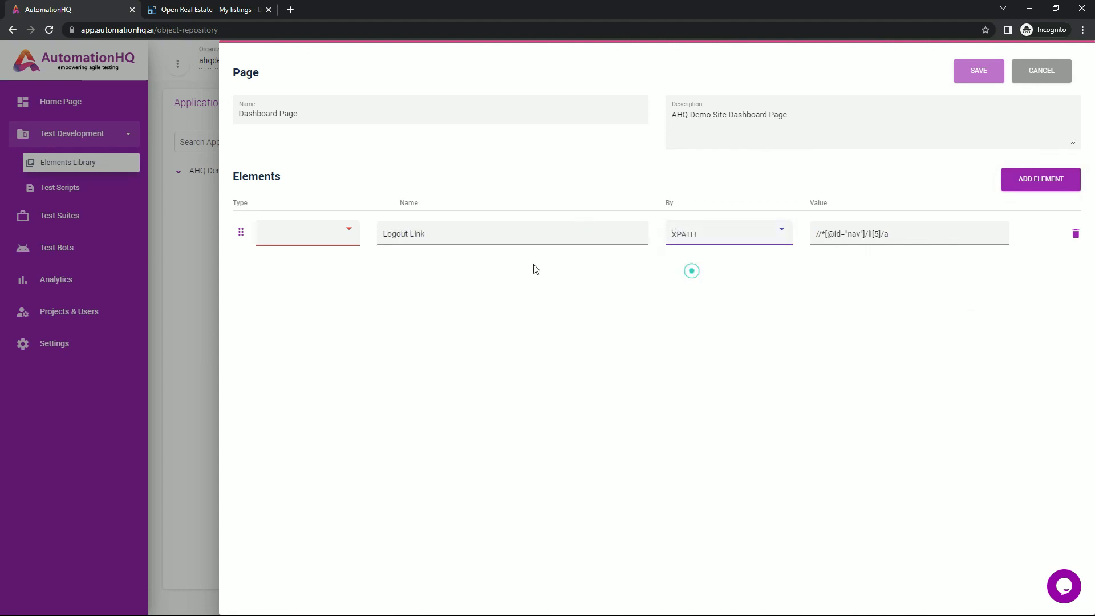
pyautogui.click(315, 238)
pyautogui.click(309, 275)
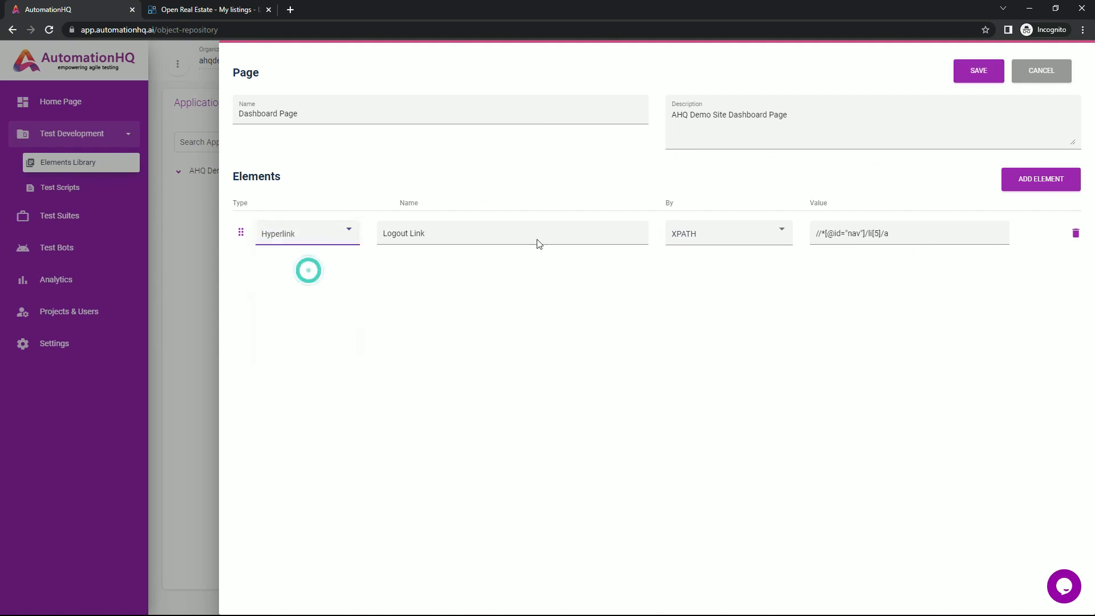
pyautogui.click(978, 82)
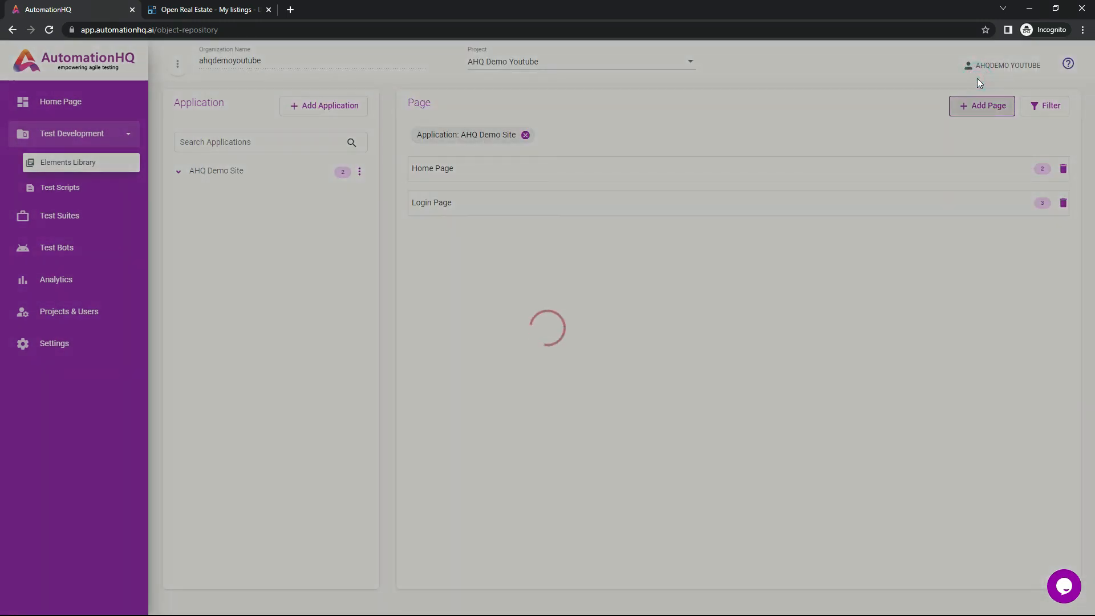